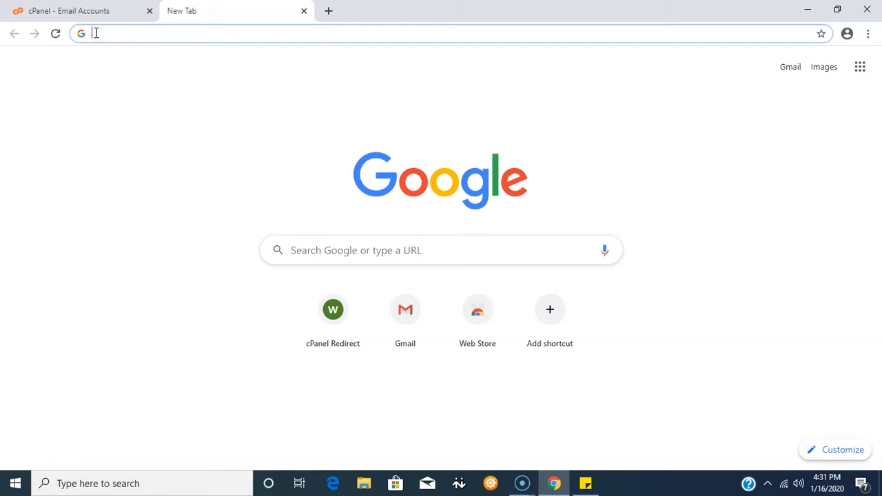
Open the cPanel login page at wghdemo.com.ng/cpanel in the new tab.
{"action": "type", "text": "wghde"}
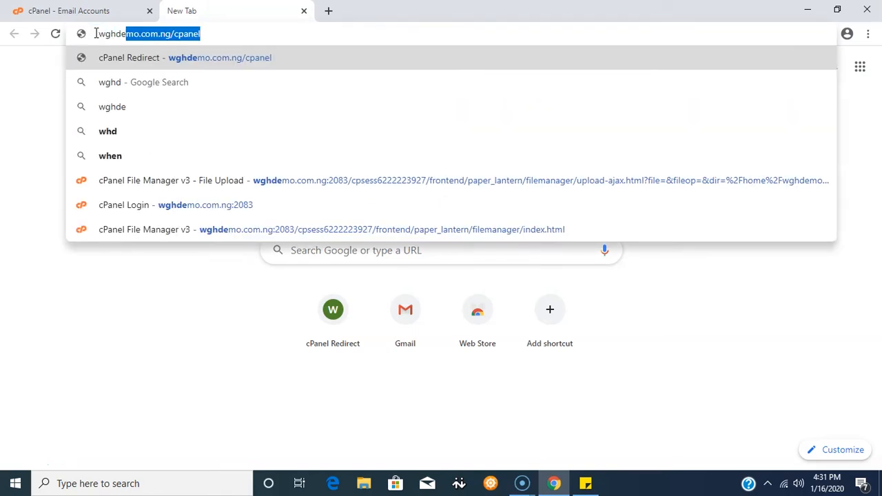
{"action": "type", "text": "mo.c"}
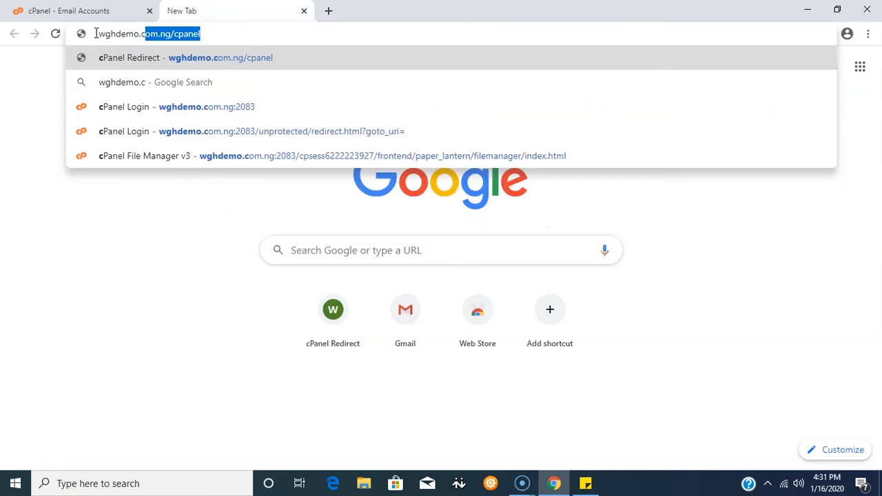
{"action": "type", "text": "om.ng/"}
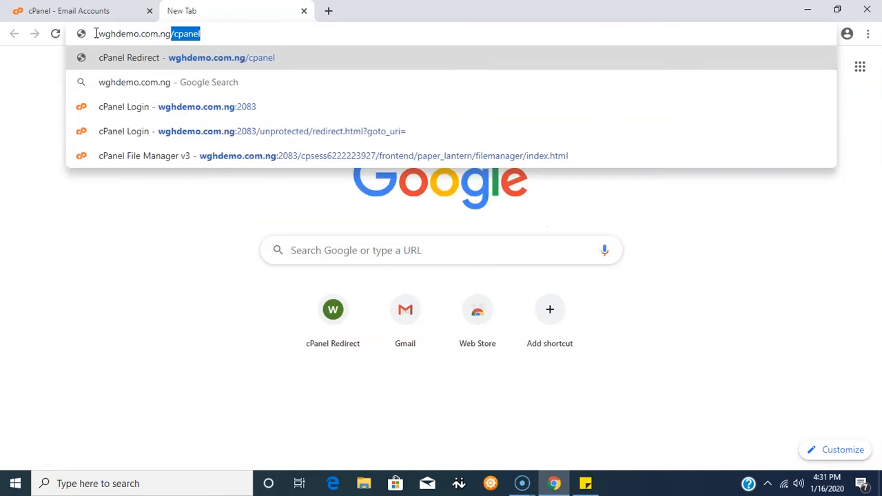
{"action": "type", "text": "cpanel"}
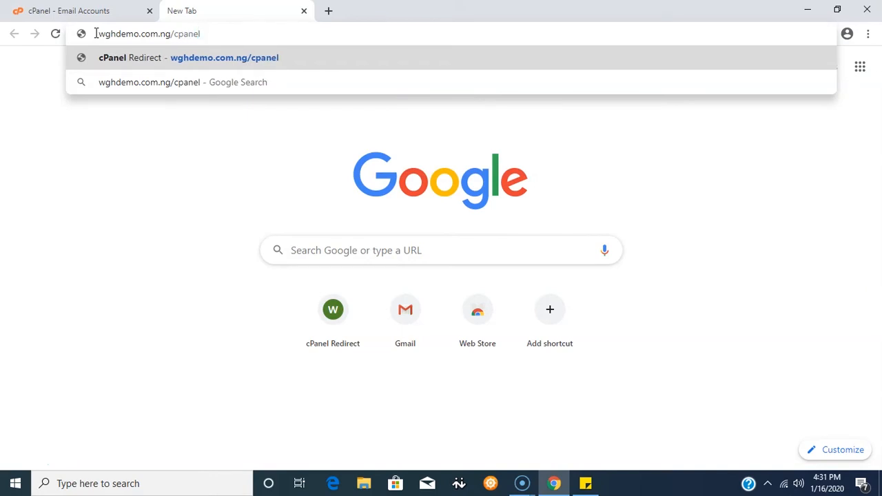
{"action": "key", "text": "Return"}
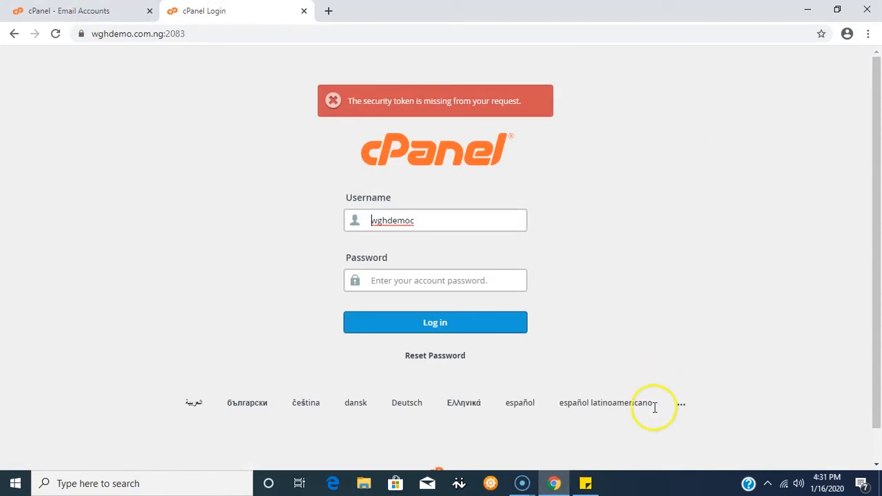
Copy the account username from the sticky note and compare it with the Username field on the login form.
{"action": "left_click", "coordinate": [585, 482]}
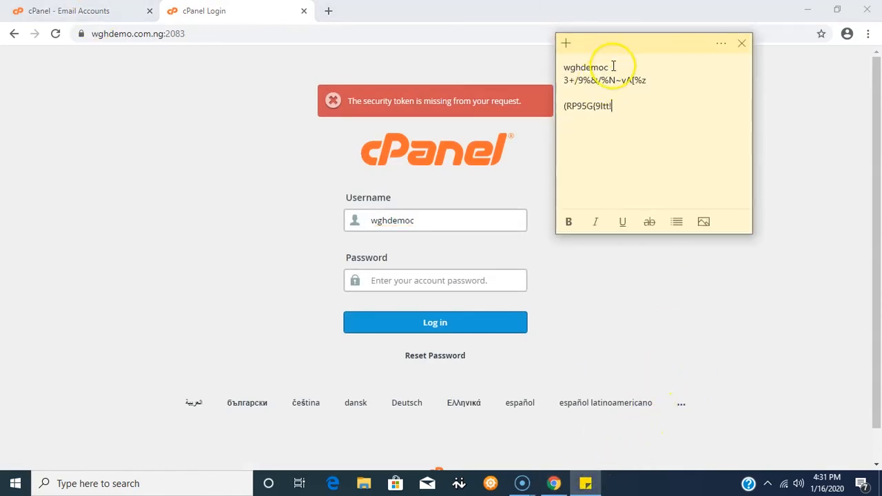
{"action": "double_click", "coordinate": [610, 67]}
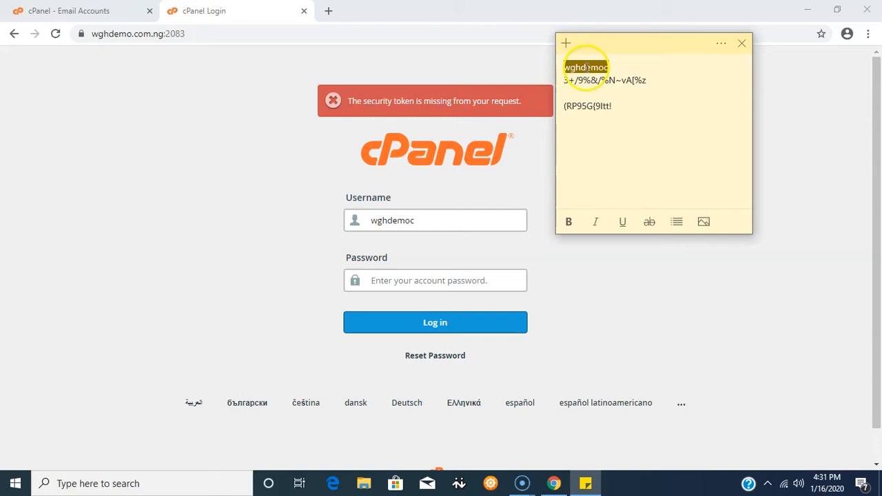
{"action": "right_click", "coordinate": [586, 67]}
{"action": "left_click", "coordinate": [623, 81]}
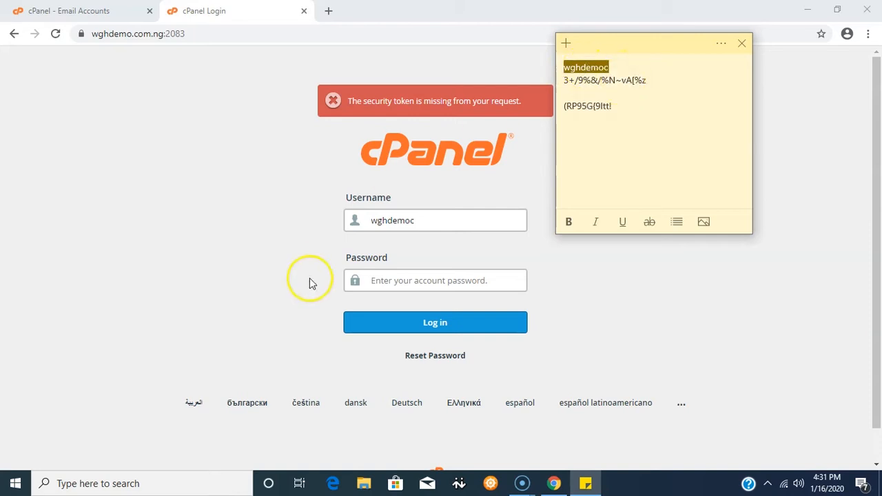
{"action": "left_click", "coordinate": [416, 218]}
{"action": "left_click_drag", "start_coordinate": [417, 219], "coordinate": [360, 220]}
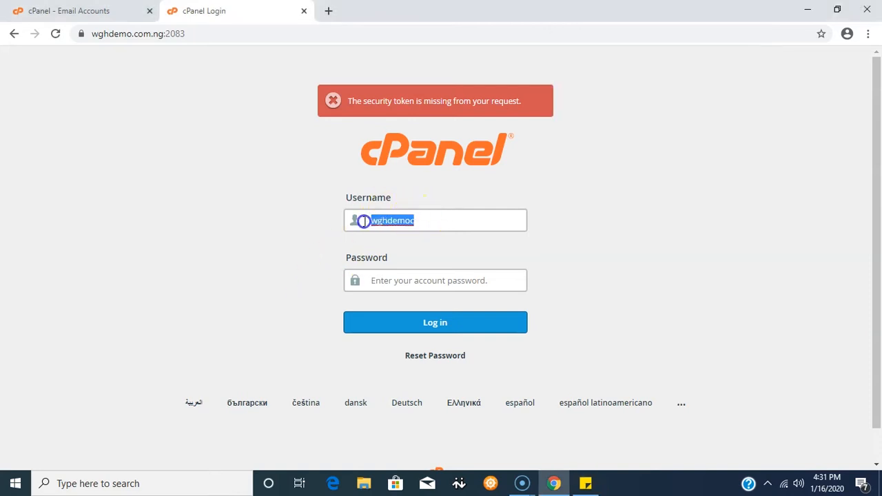
{"action": "left_click", "coordinate": [417, 222]}
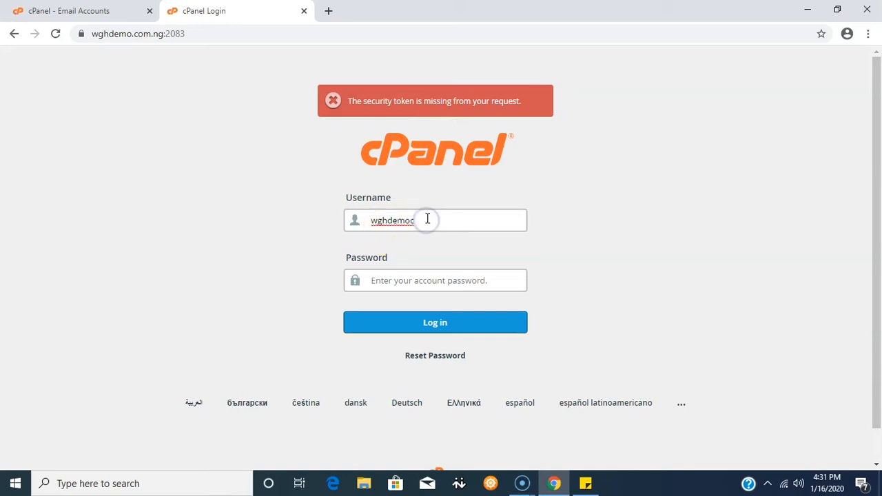
Copy the account password from the sticky note, paste it into the Password field and log in.
{"action": "left_click", "coordinate": [584, 484]}
{"action": "left_click_drag", "start_coordinate": [647, 81], "coordinate": [564, 83]}
{"action": "right_click", "coordinate": [586, 83]}
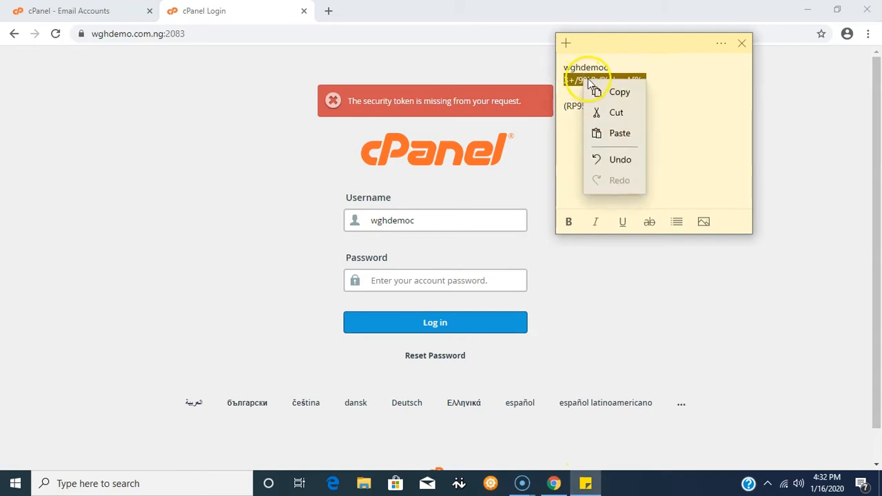
{"action": "left_click", "coordinate": [620, 92]}
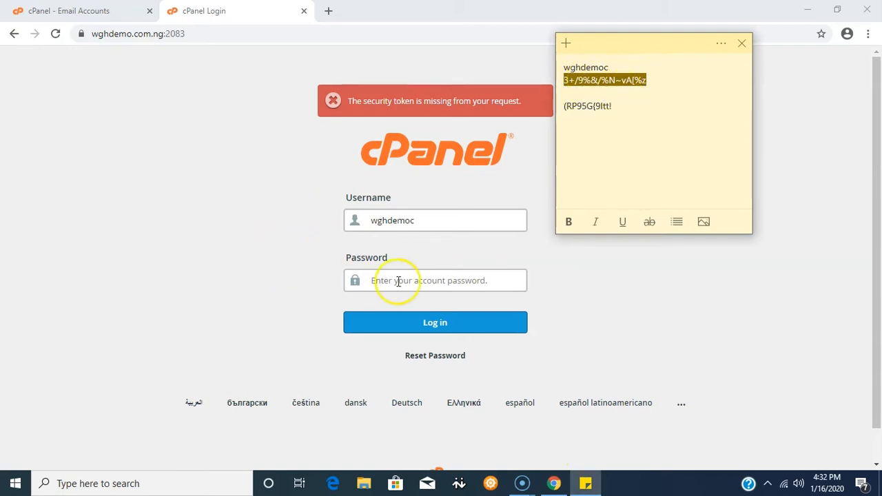
{"action": "left_click", "coordinate": [376, 280]}
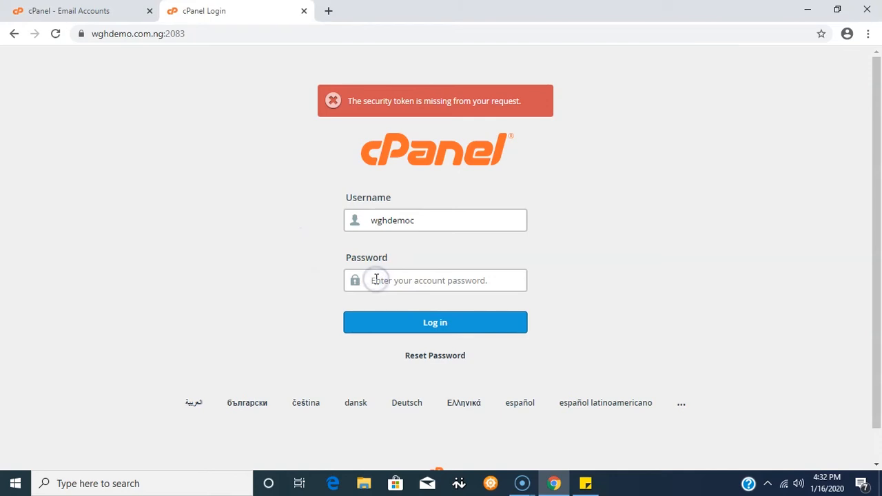
{"action": "key", "text": "ctrl+v"}
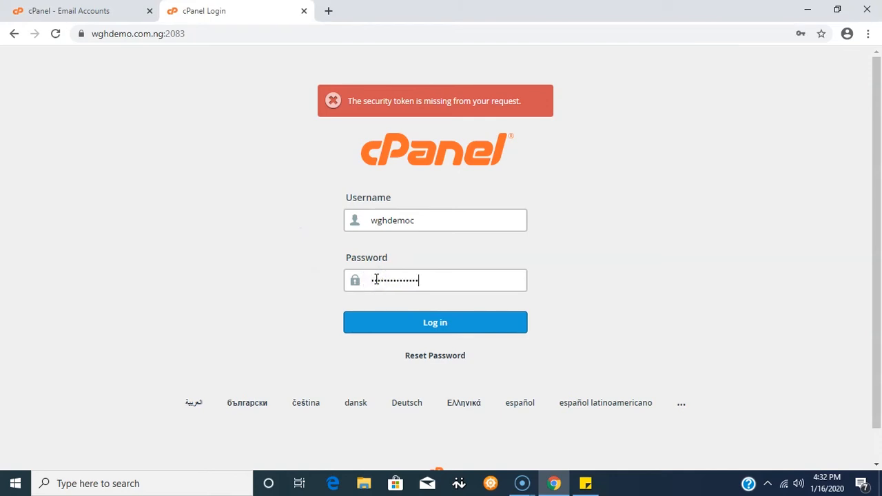
{"action": "left_click", "coordinate": [439, 330]}
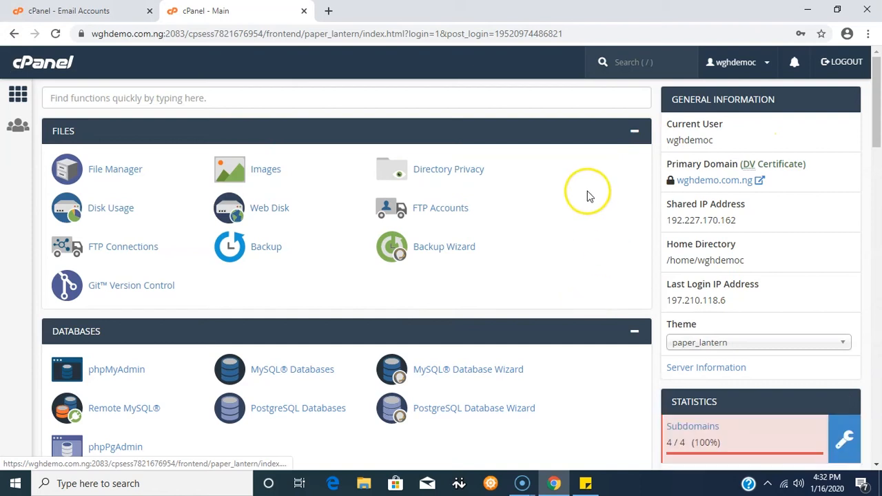
Search cPanel for email accounts and open the Email Accounts page.
{"action": "left_click", "coordinate": [617, 64]}
{"action": "left_click", "coordinate": [615, 63]}
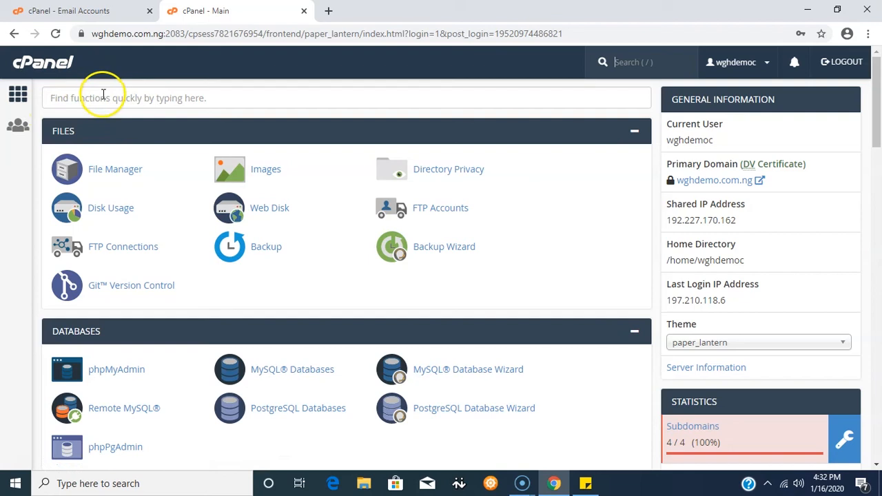
{"action": "scroll", "coordinate": [106, 100], "scroll_direction": "down", "scroll_amount": 5}
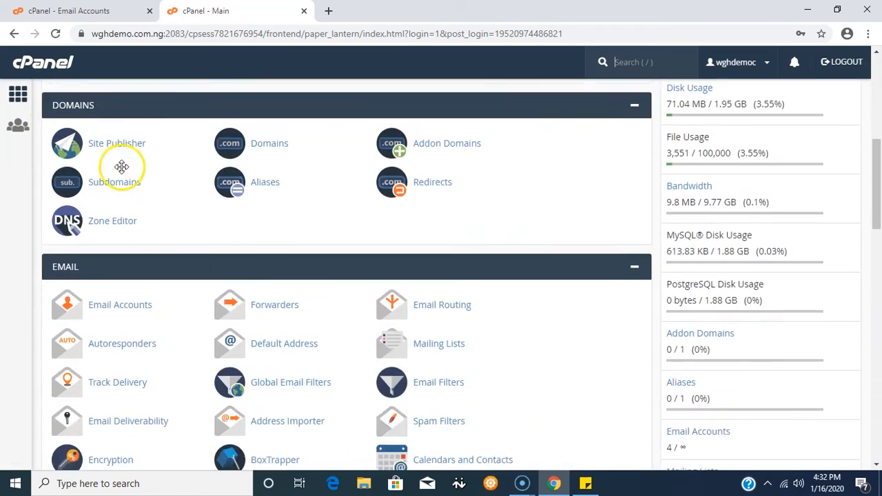
{"action": "scroll", "coordinate": [121, 166], "scroll_direction": "down", "scroll_amount": 2}
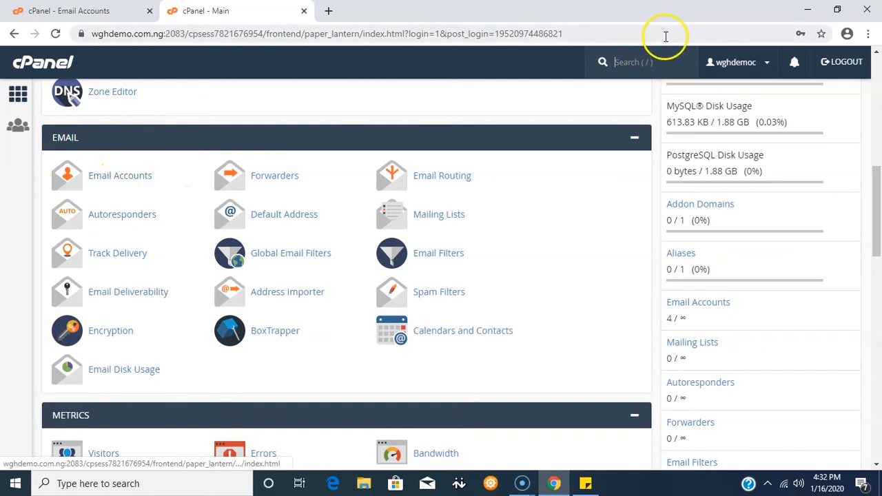
{"action": "left_click", "coordinate": [617, 62]}
{"action": "type", "text": "e"}
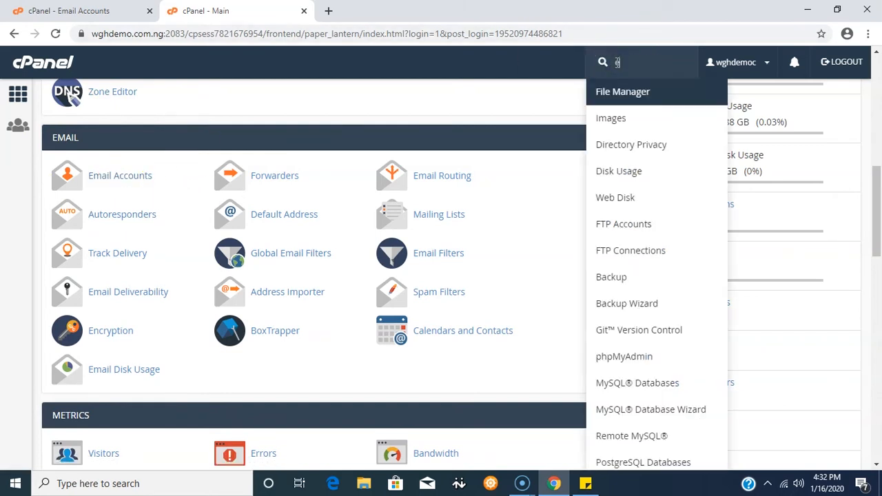
{"action": "type", "text": "mail "}
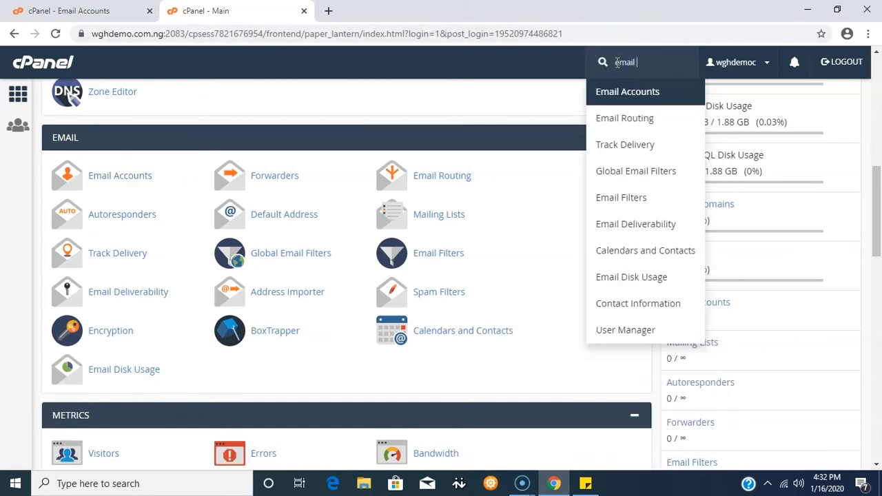
{"action": "type", "text": "accounts"}
{"action": "left_click", "coordinate": [633, 93]}
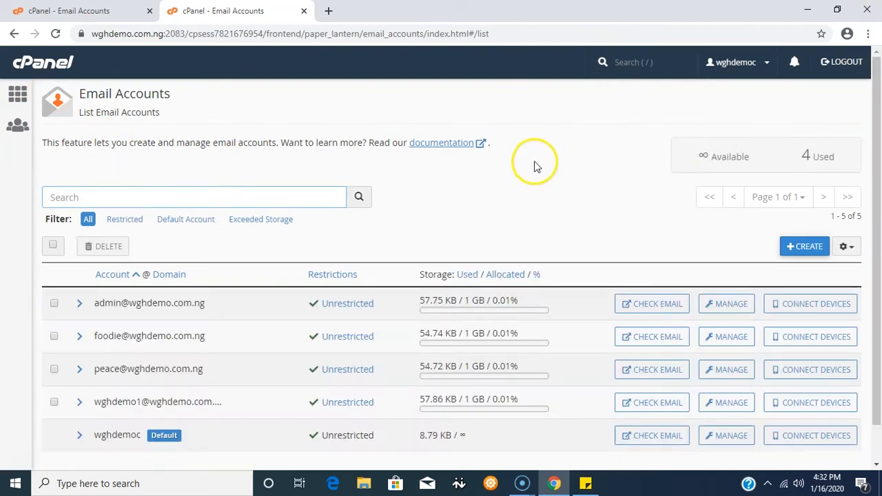
Start creating a new email account and enter the username training.
{"action": "scroll", "coordinate": [534, 157], "scroll_direction": "down", "scroll_amount": 1}
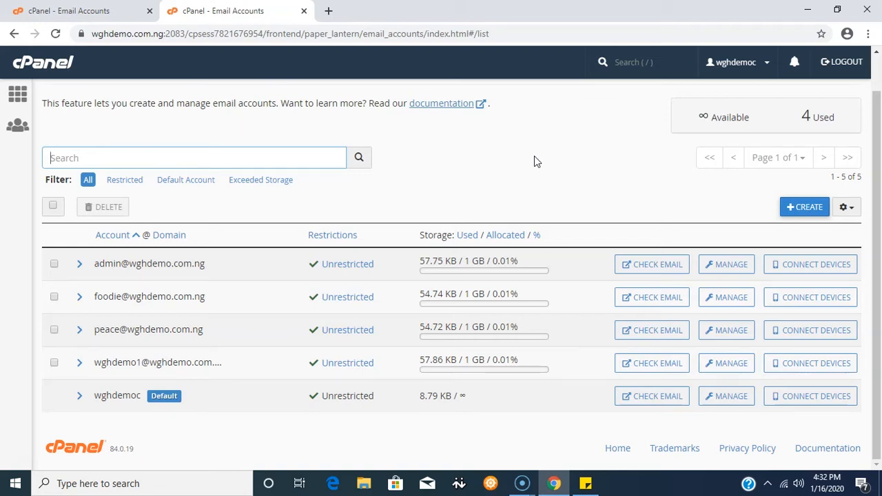
{"action": "left_click", "coordinate": [804, 209]}
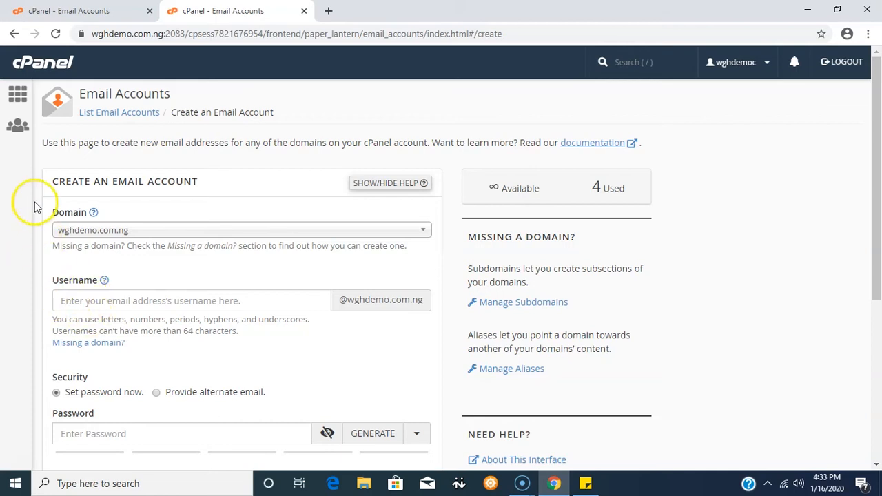
{"action": "left_click", "coordinate": [67, 301]}
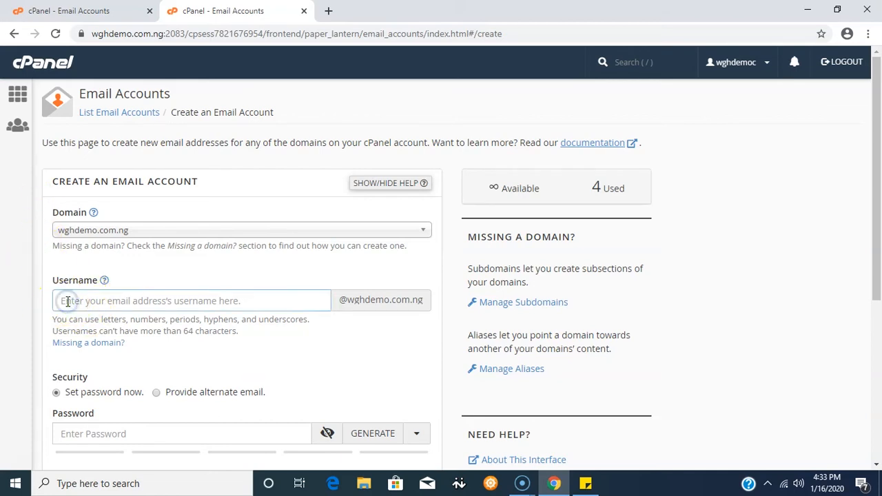
{"action": "type", "text": "training"}
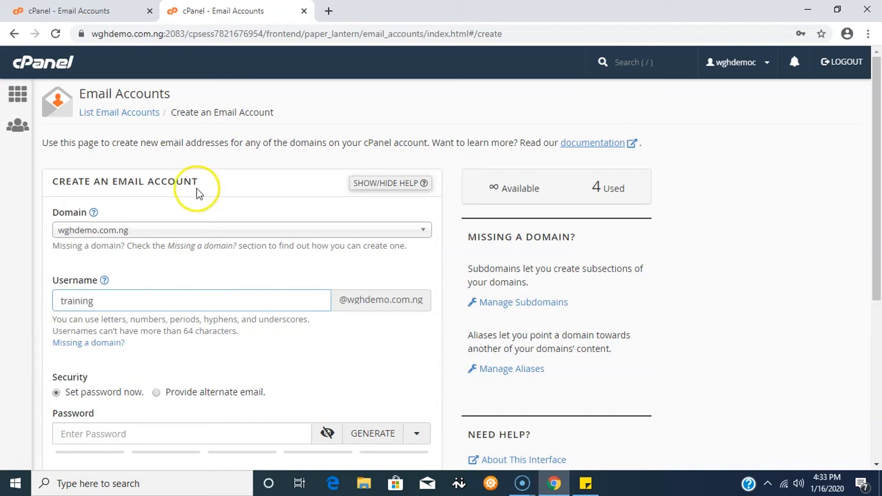
Generate a strong password for the new email account.
{"action": "scroll", "coordinate": [206, 196], "scroll_direction": "down", "scroll_amount": 2}
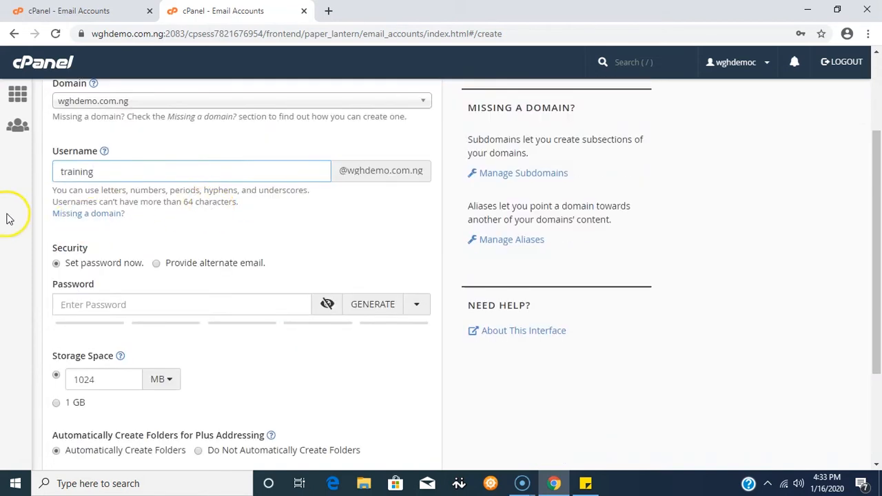
{"action": "scroll", "coordinate": [7, 218], "scroll_direction": "down", "scroll_amount": 1}
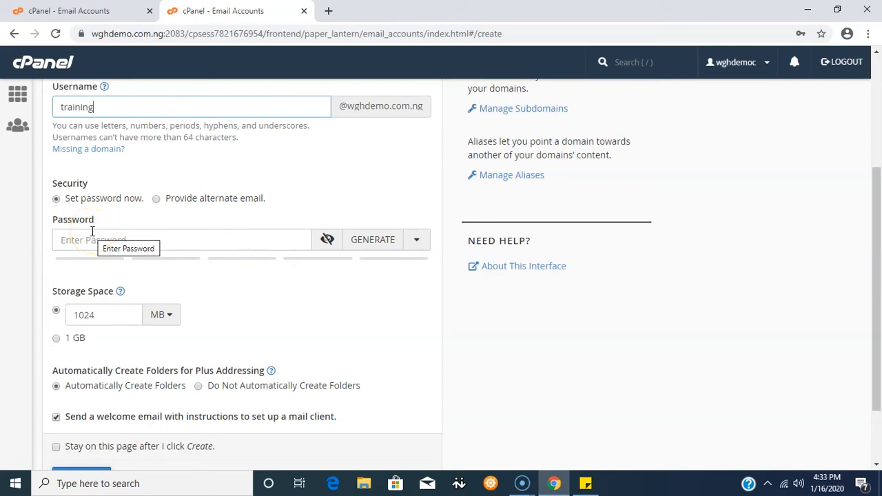
{"action": "scroll", "coordinate": [183, 227], "scroll_direction": "down", "scroll_amount": 2}
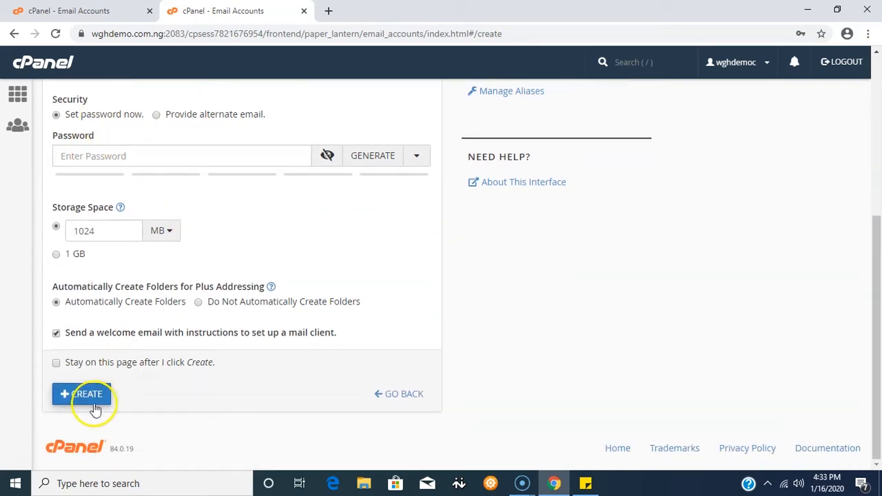
{"action": "scroll", "coordinate": [222, 210], "scroll_direction": "up", "scroll_amount": 1}
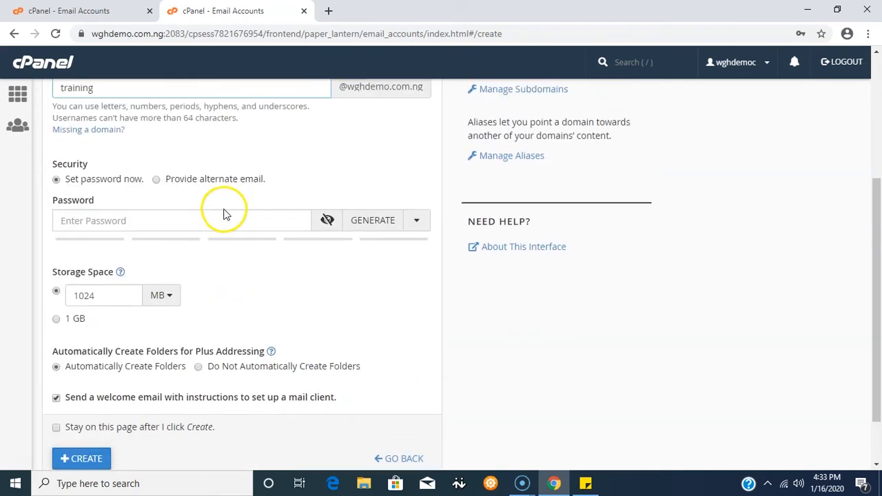
{"action": "left_click", "coordinate": [363, 222]}
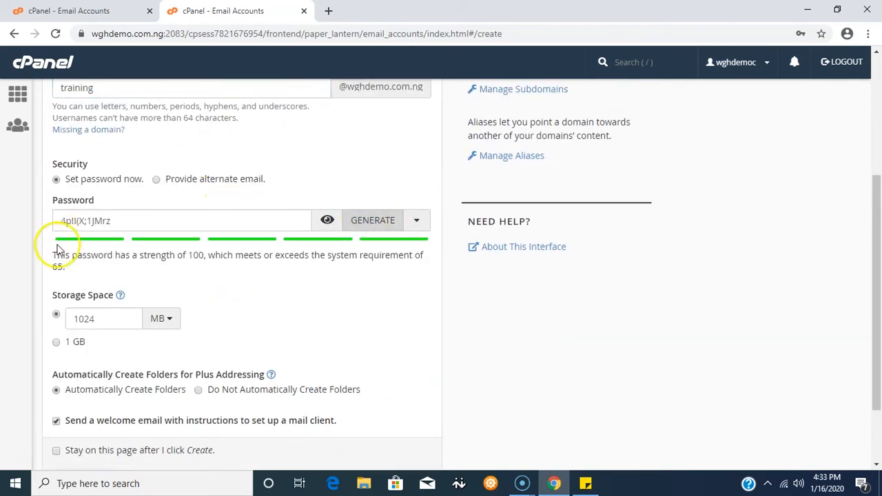
Copy the generated password and paste it over the third line of the sticky note.
{"action": "left_click_drag", "start_coordinate": [136, 220], "coordinate": [29, 220]}
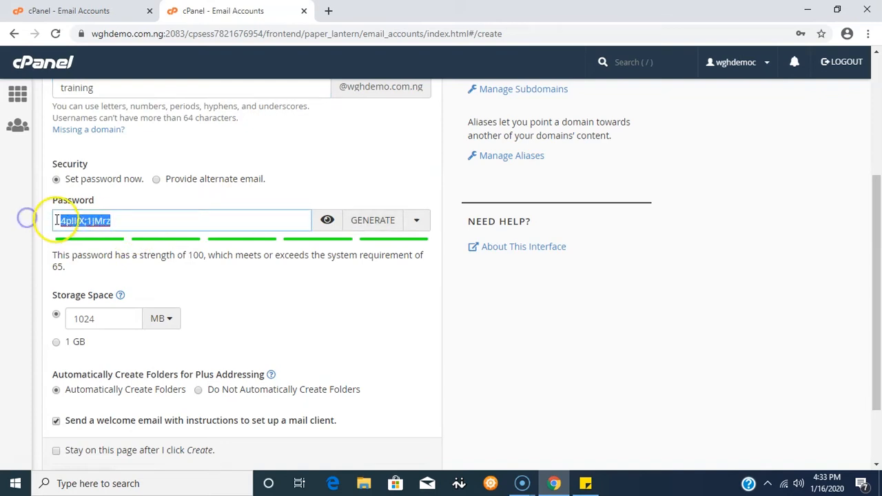
{"action": "right_click", "coordinate": [59, 221]}
{"action": "left_click", "coordinate": [110, 270]}
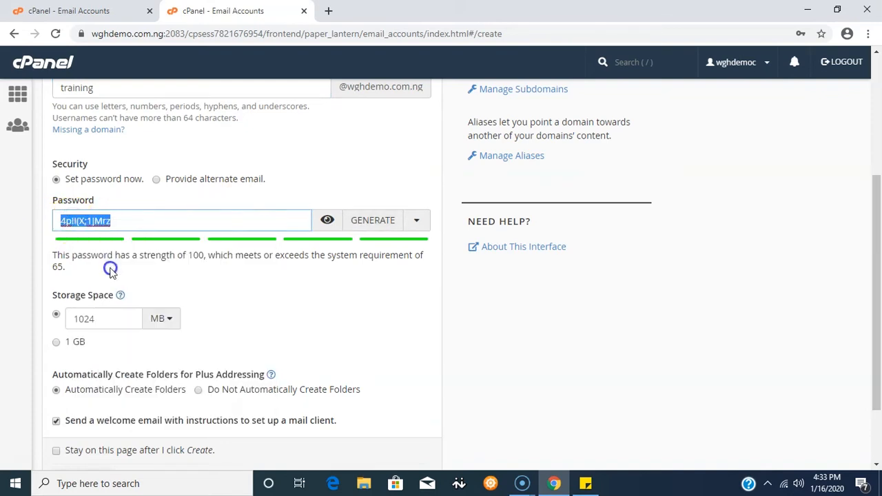
{"action": "left_click", "coordinate": [586, 482]}
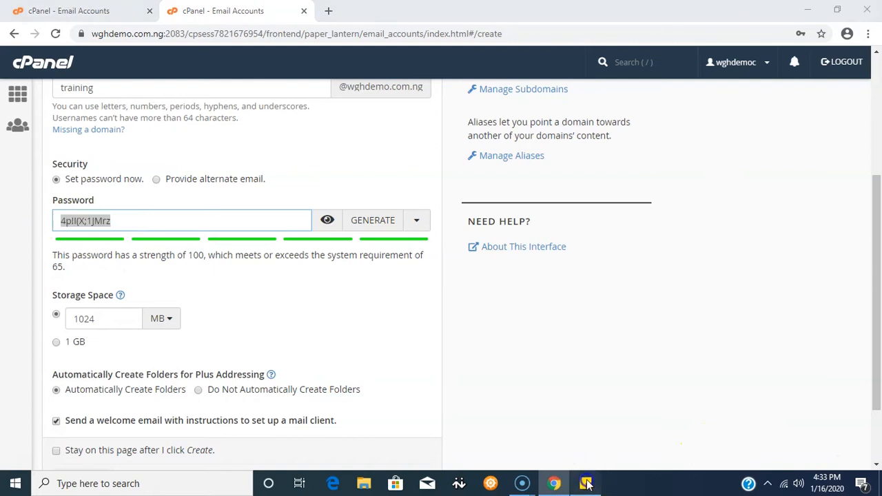
{"action": "left_click_drag", "start_coordinate": [615, 107], "coordinate": [559, 111]}
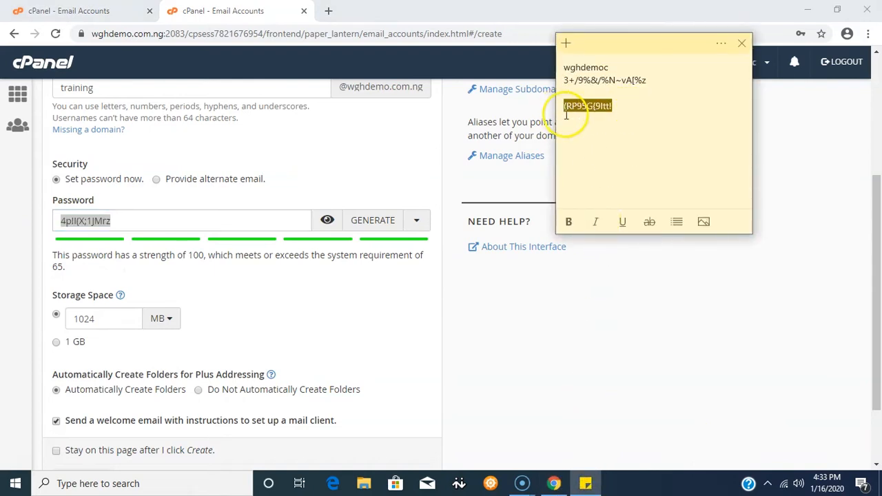
{"action": "key", "text": "BackSpace"}
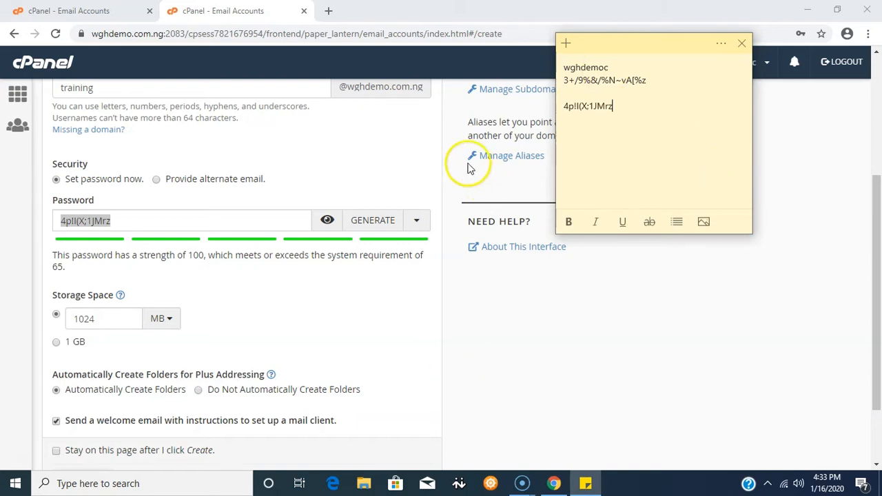
Create the new training email account with the generated password and default settings.
{"action": "left_click", "coordinate": [357, 133]}
{"action": "scroll", "coordinate": [359, 172], "scroll_direction": "down", "scroll_amount": 2}
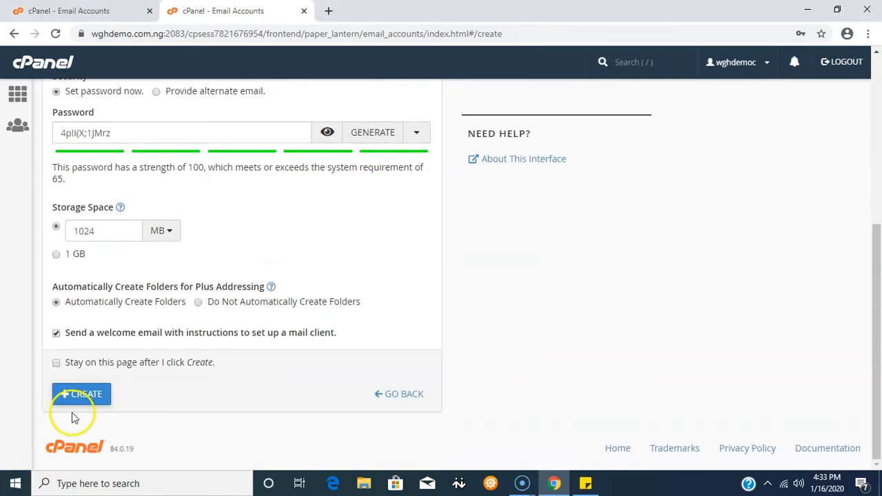
{"action": "left_click", "coordinate": [83, 395]}
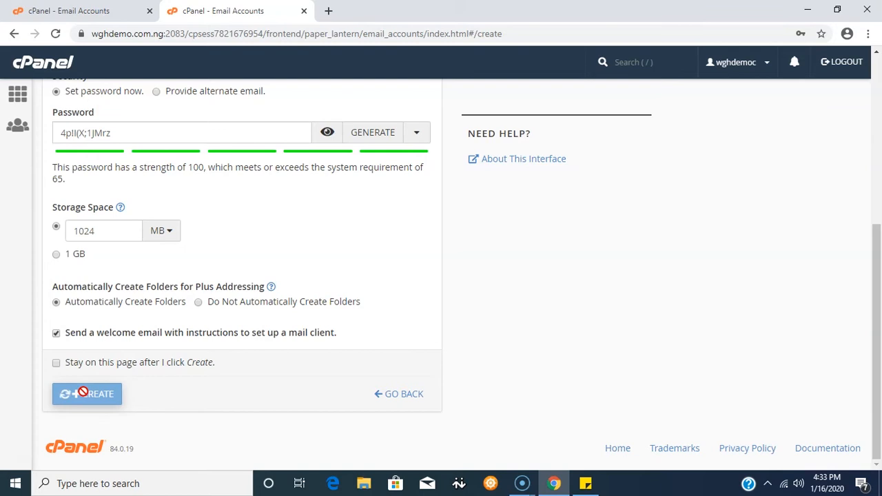
Open the training account's webmail and launch the Roundcube inbox.
{"action": "scroll", "coordinate": [379, 193], "scroll_direction": "down", "scroll_amount": 1}
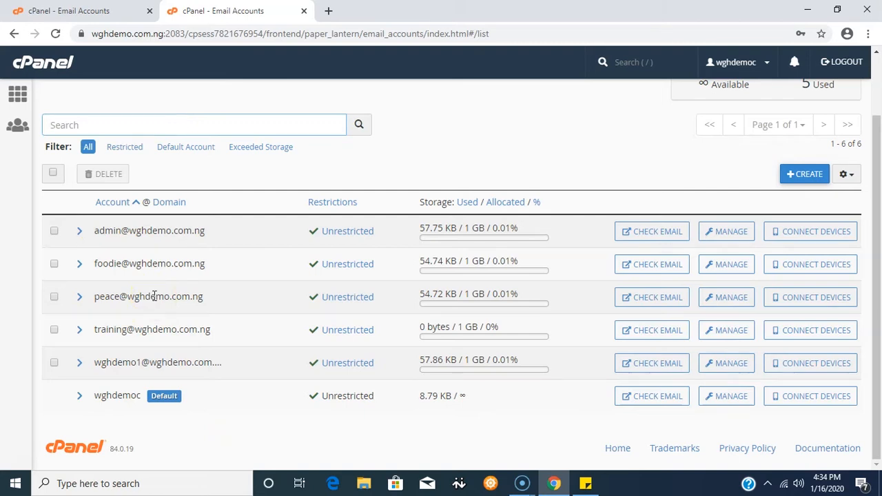
{"action": "left_click", "coordinate": [654, 334]}
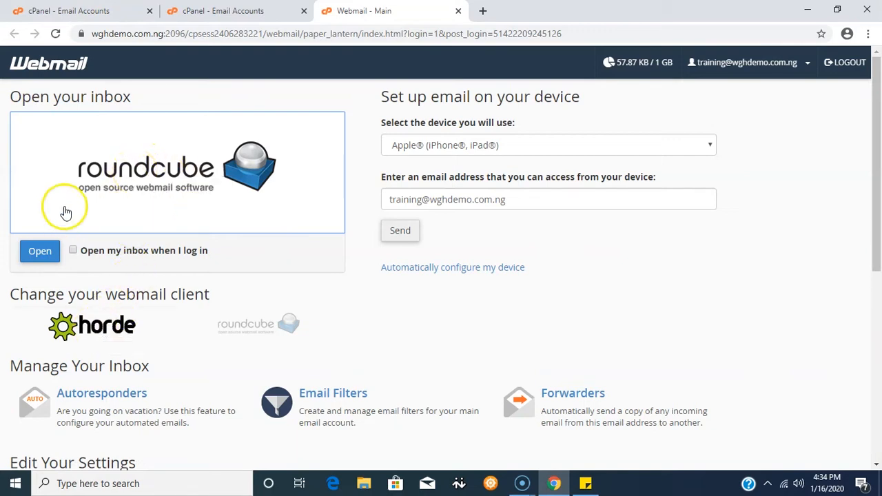
{"action": "left_click", "coordinate": [129, 177]}
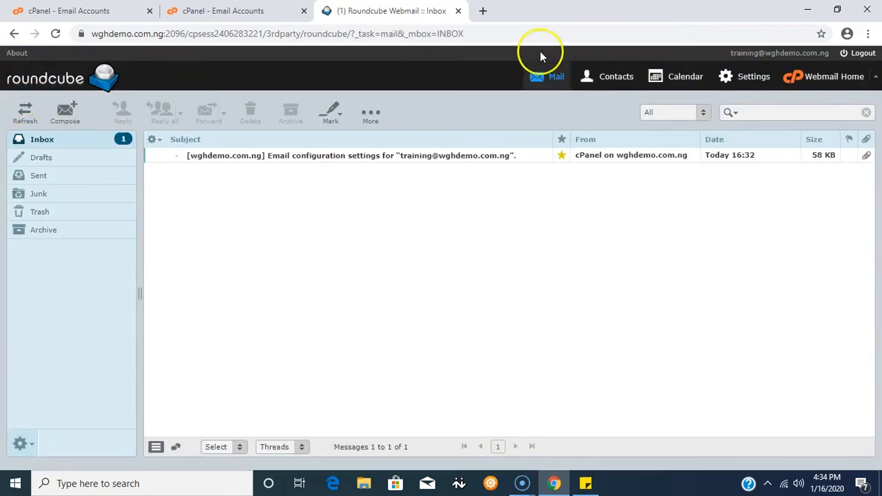
Compose a new Roundcube message addressed to the test Gmail recipient with the subject test.
{"action": "left_click", "coordinate": [65, 114]}
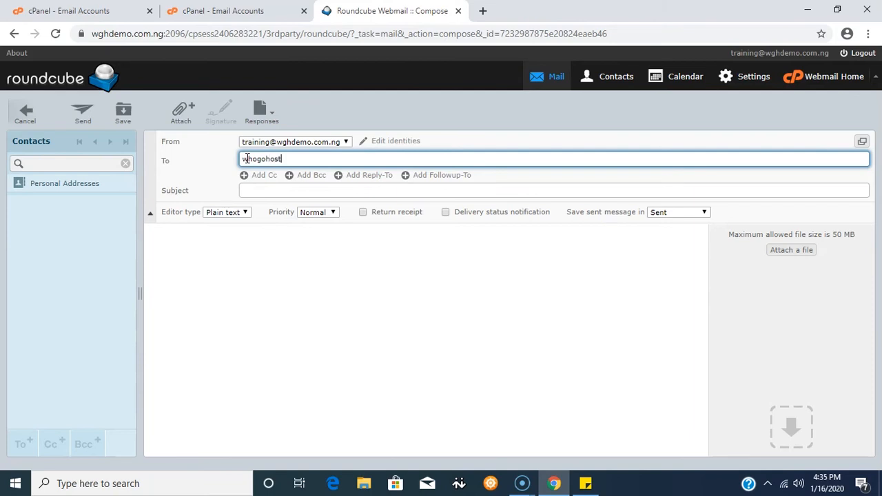
{"action": "key", "text": "BackSpace"}
{"action": "type", "text": "test@gmail.com"}
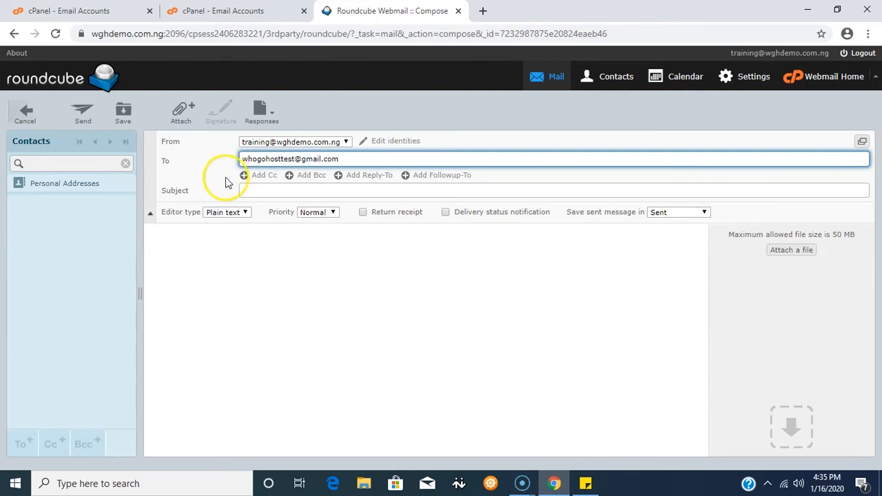
{"action": "left_click", "coordinate": [259, 190]}
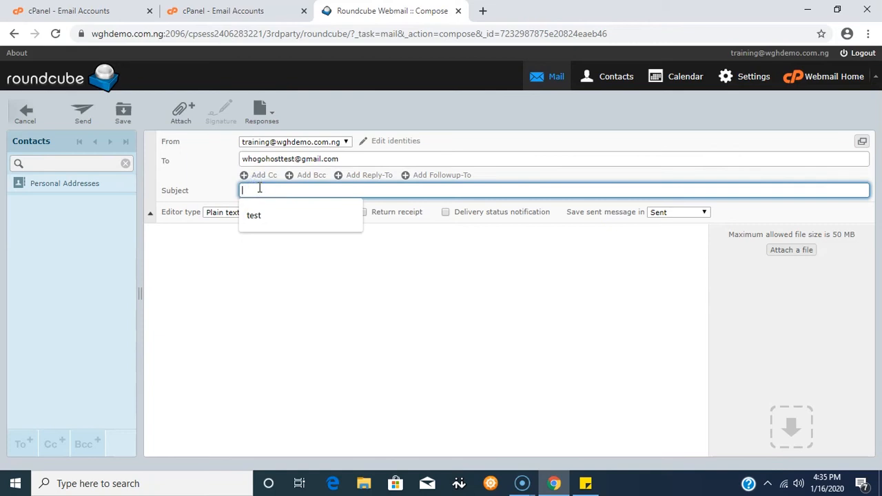
{"action": "type", "text": "test"}
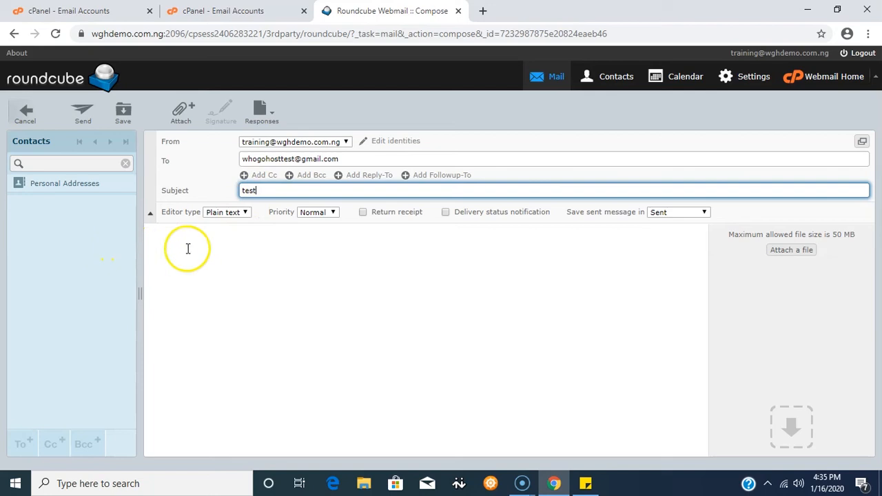
Write test in the message body and send the email.
{"action": "left_click", "coordinate": [164, 243]}
{"action": "type", "text": "test"}
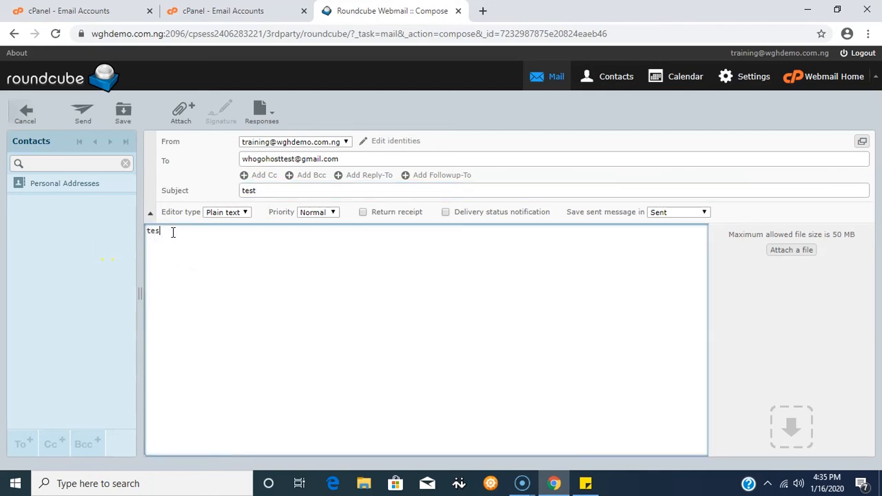
{"action": "left_click", "coordinate": [81, 114]}
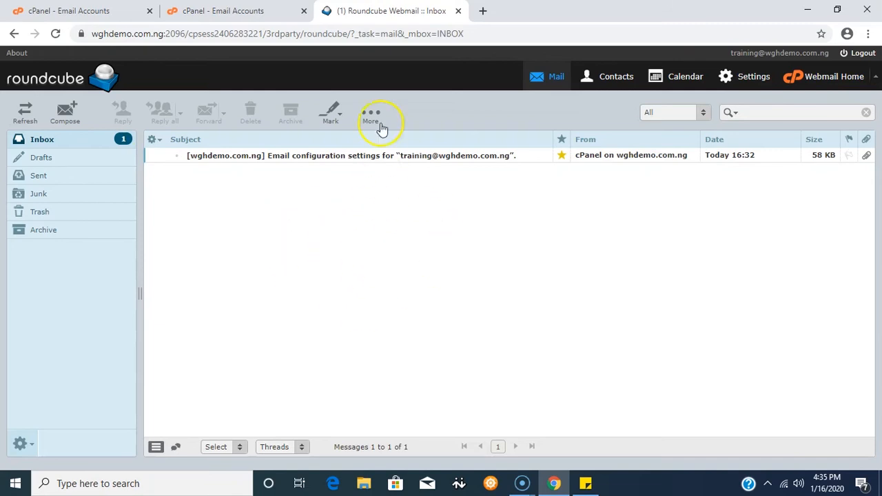
Close the Roundcube tab and open the training account's webmail in the Horde client.
{"action": "left_click", "coordinate": [458, 11]}
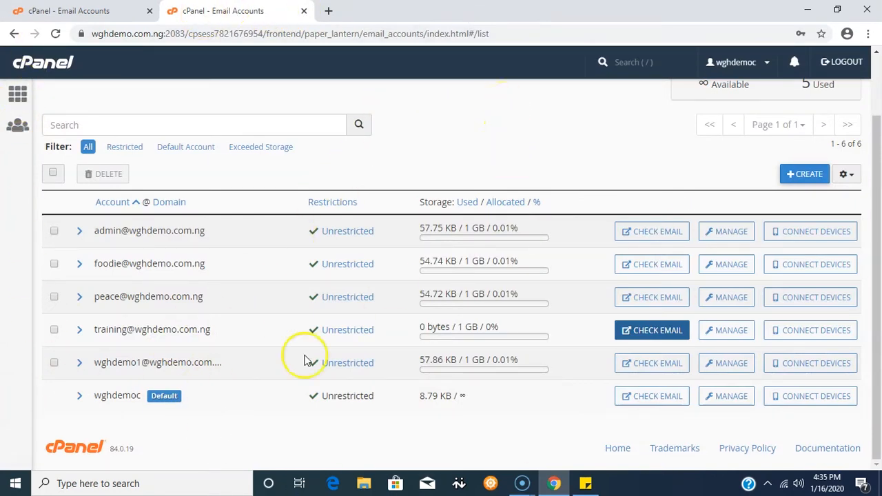
{"action": "left_click", "coordinate": [654, 337]}
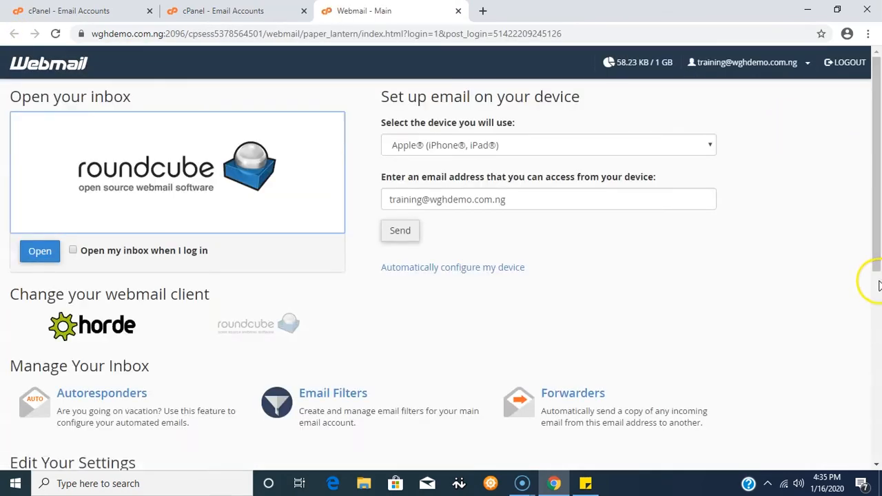
{"action": "left_click", "coordinate": [103, 322]}
{"action": "left_click", "coordinate": [156, 184]}
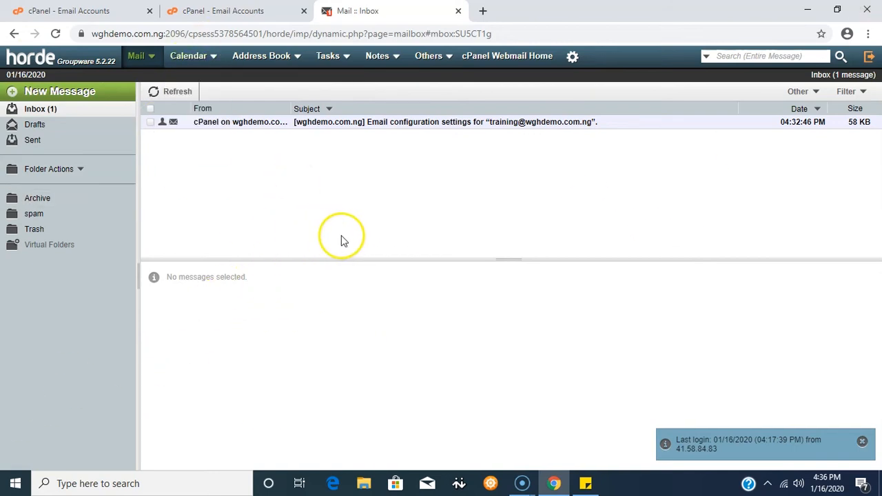
Start a new Horde message addressed to the test Gmail recipient.
{"action": "left_click", "coordinate": [65, 96]}
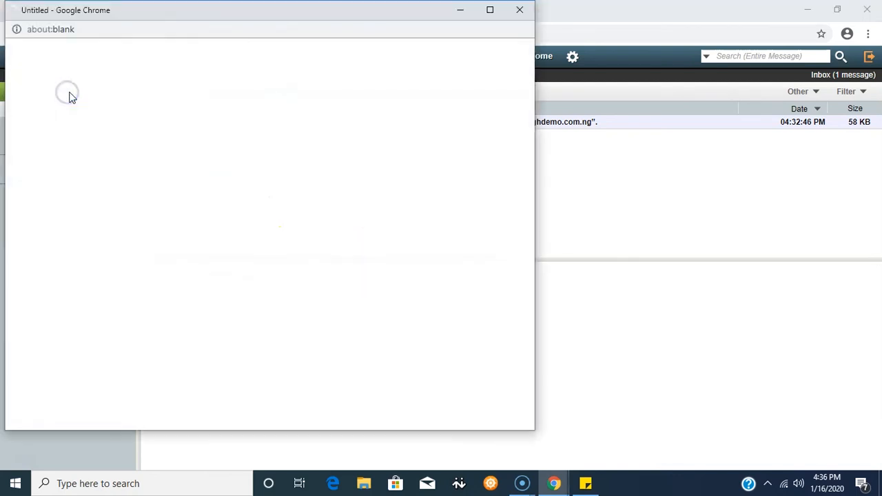
{"action": "left_click", "coordinate": [64, 78]}
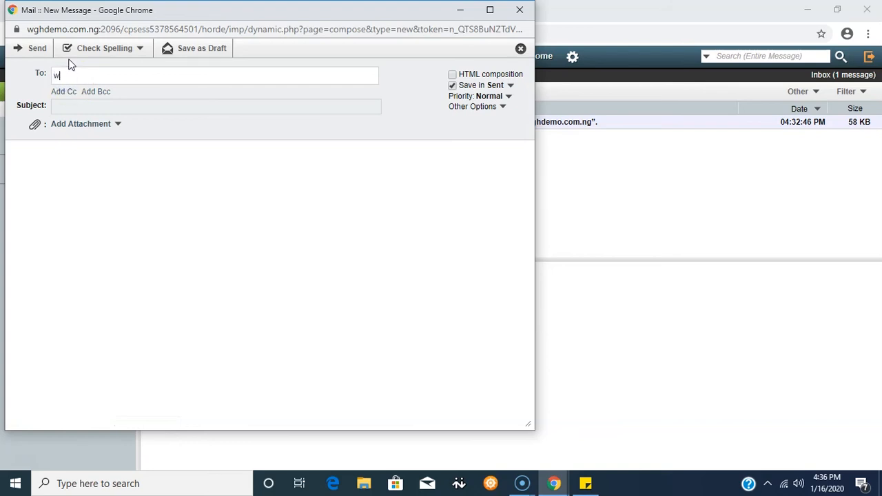
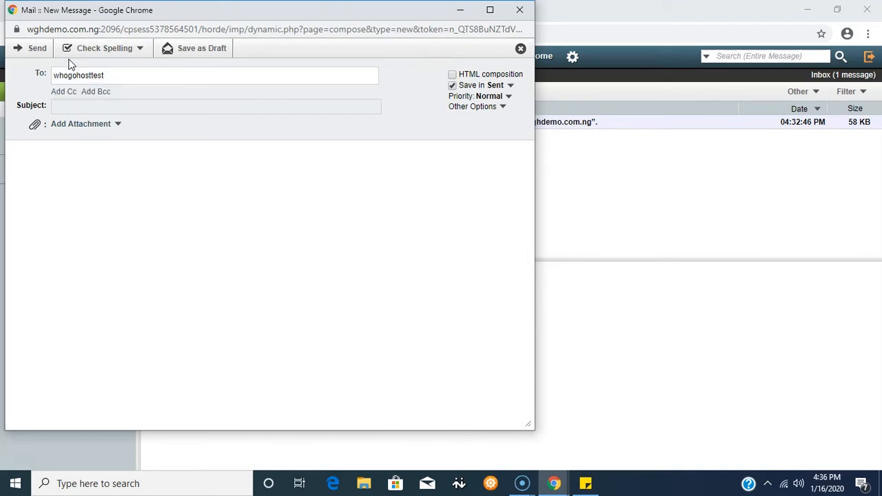
Set the subject and body to test and send the Horde message.
{"action": "left_click", "coordinate": [72, 106]}
{"action": "type", "text": "test"}
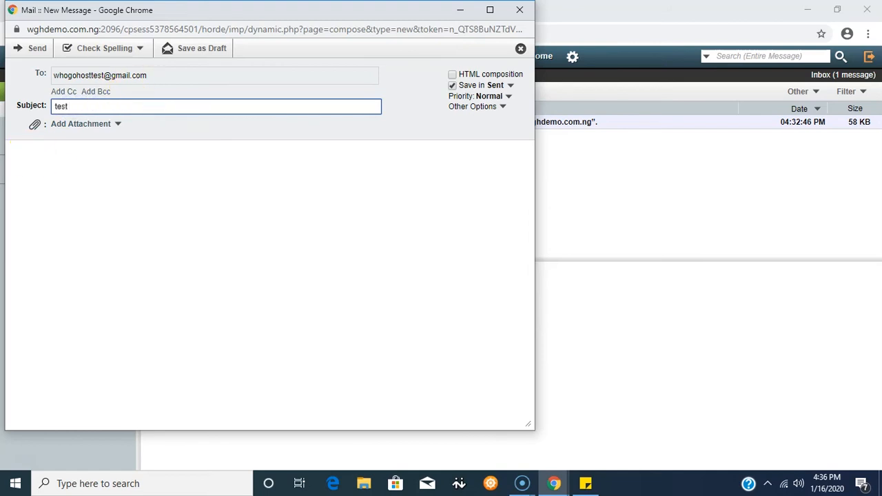
{"action": "left_click", "coordinate": [15, 151]}
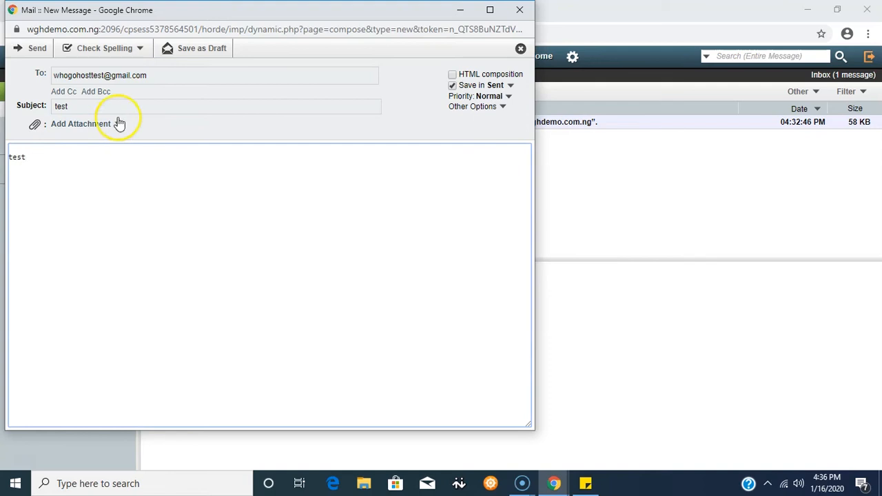
{"action": "left_click", "coordinate": [33, 51]}
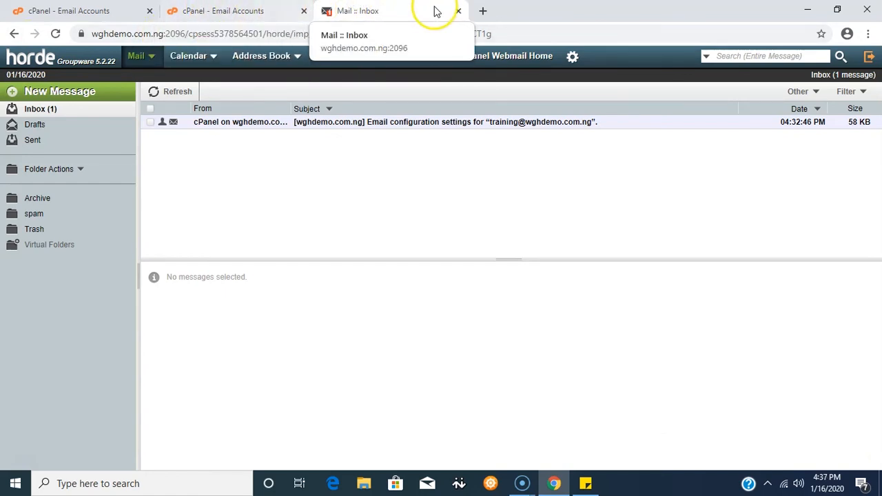
Close the Horde tab and delete the foodie email account from the accounts list.
{"action": "left_click", "coordinate": [457, 11]}
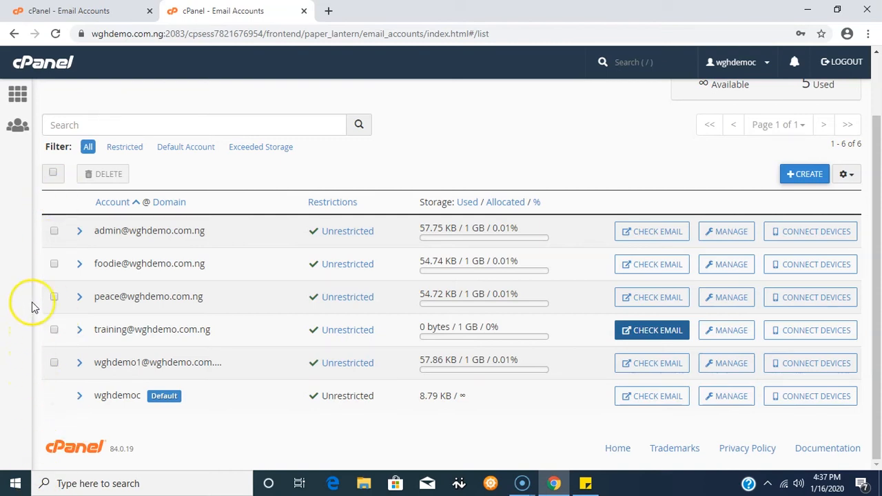
{"action": "left_click", "coordinate": [54, 330]}
{"action": "left_click", "coordinate": [54, 330]}
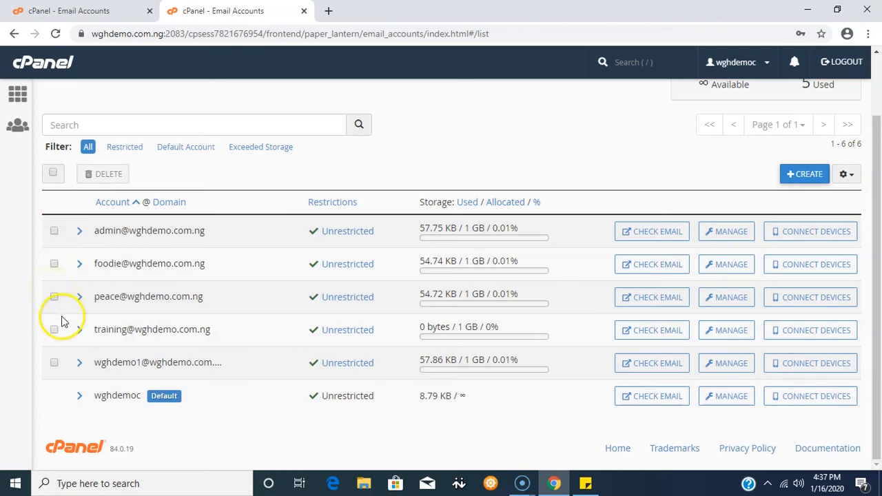
{"action": "left_click", "coordinate": [54, 266]}
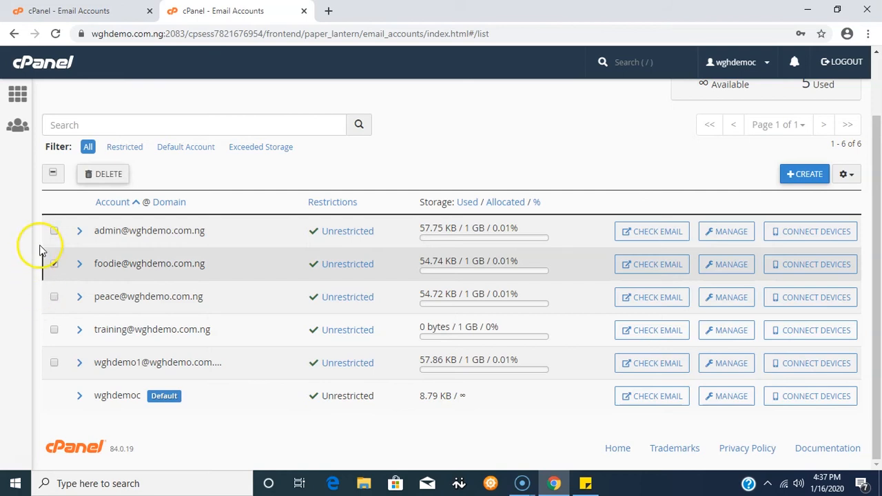
{"action": "left_click", "coordinate": [107, 177]}
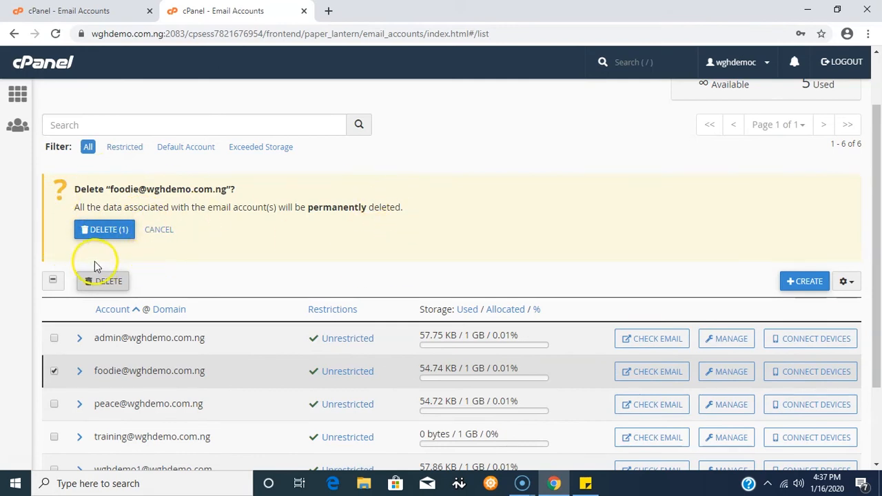
{"action": "left_click", "coordinate": [104, 233]}
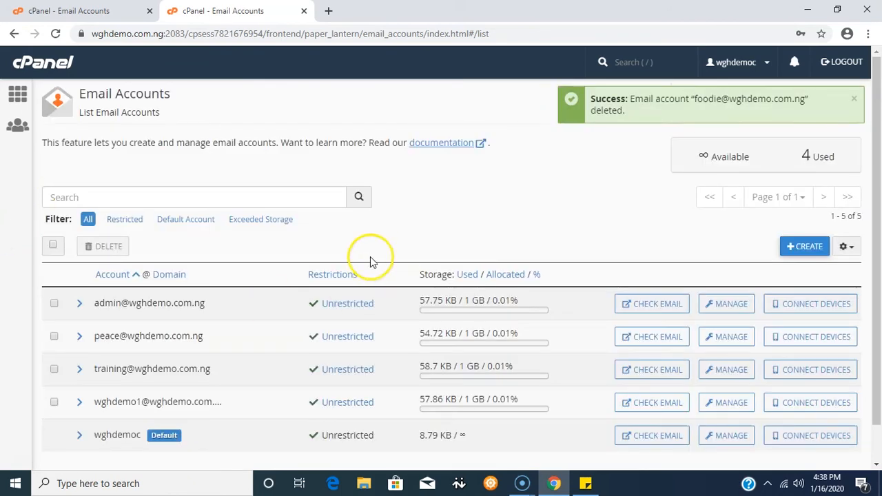
Open the peace account's management page and review its security, storage and restriction settings.
{"action": "scroll", "coordinate": [351, 276], "scroll_direction": "down", "scroll_amount": 1}
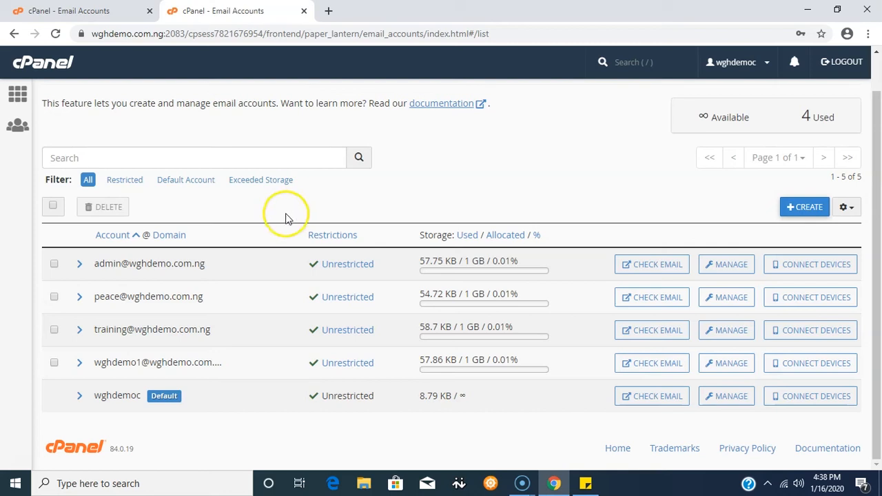
{"action": "left_click", "coordinate": [725, 303]}
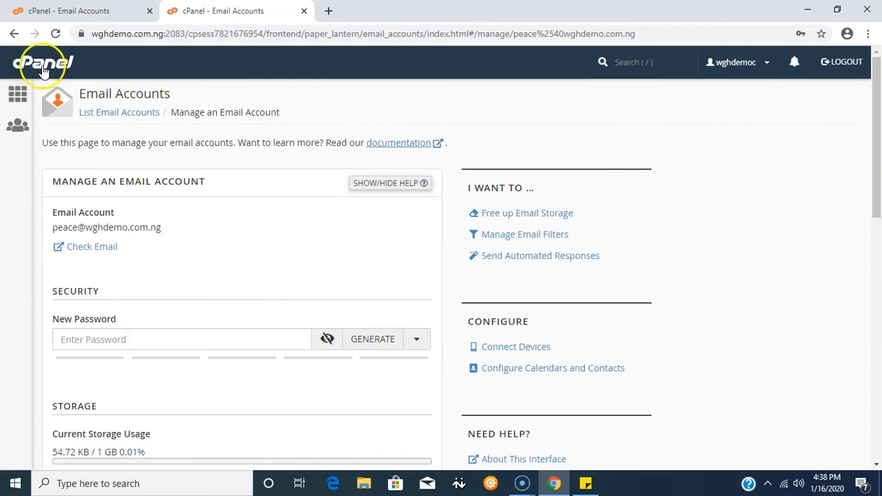
{"action": "scroll", "coordinate": [800, 185], "scroll_direction": "down", "scroll_amount": 4}
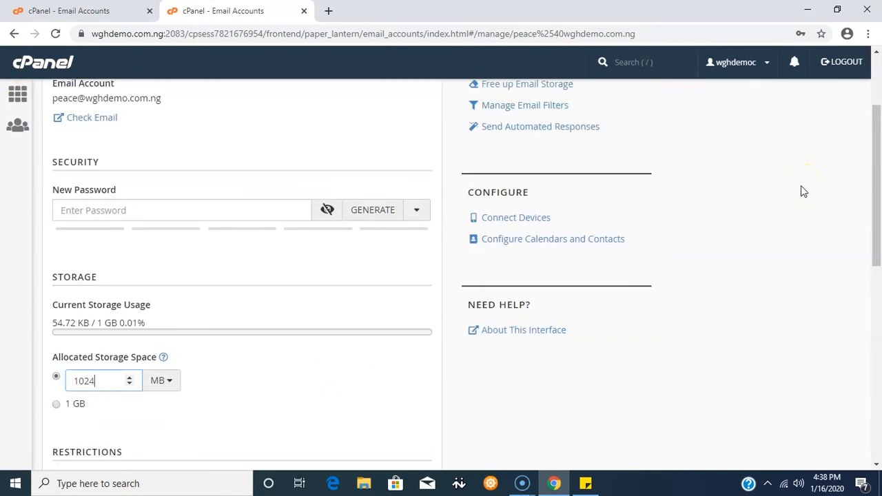
{"action": "scroll", "coordinate": [800, 185], "scroll_direction": "down", "scroll_amount": 5}
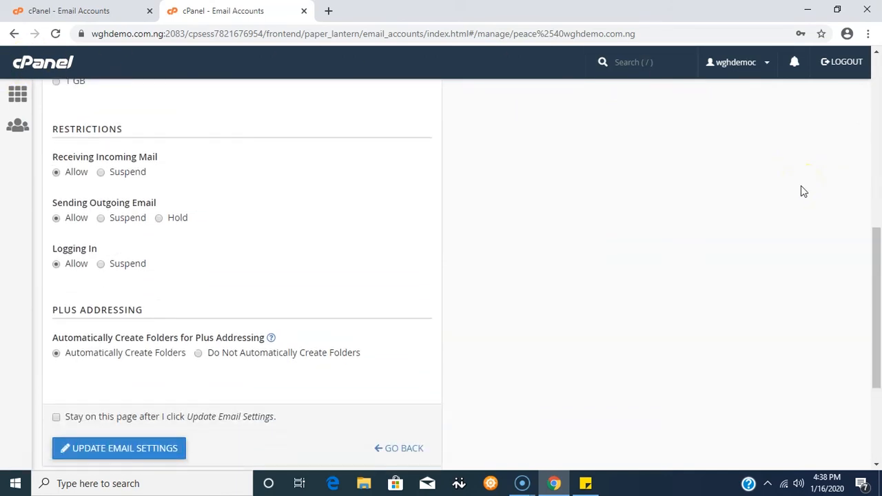
{"action": "left_click", "coordinate": [803, 181]}
{"action": "scroll", "coordinate": [803, 180], "scroll_direction": "down", "scroll_amount": 1}
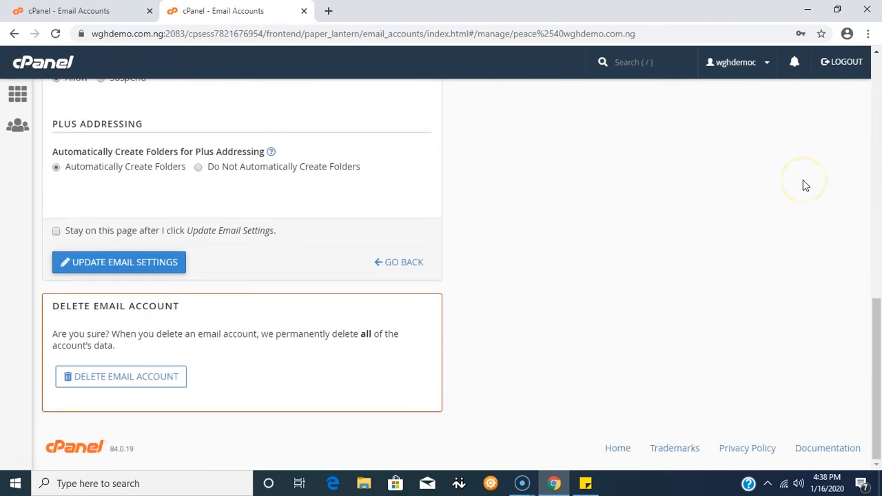
{"action": "scroll", "coordinate": [803, 184], "scroll_direction": "up", "scroll_amount": 12}
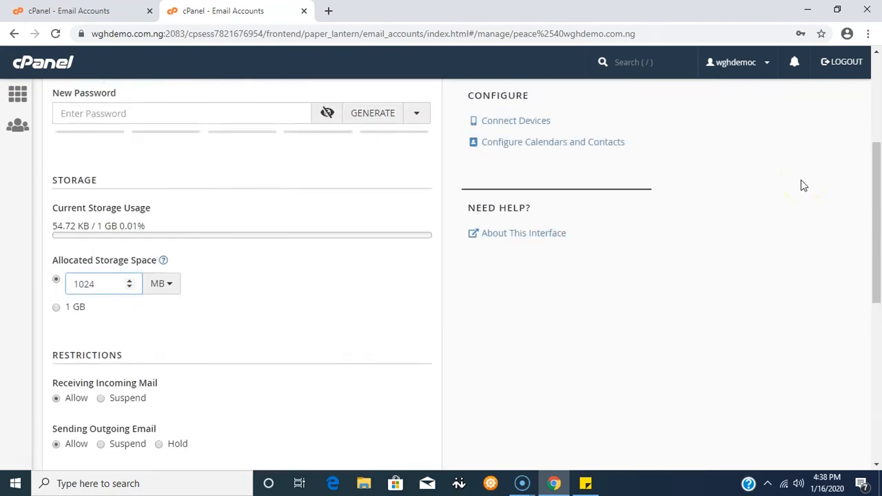
{"action": "left_click", "coordinate": [866, 128]}
{"action": "left_click", "coordinate": [865, 187]}
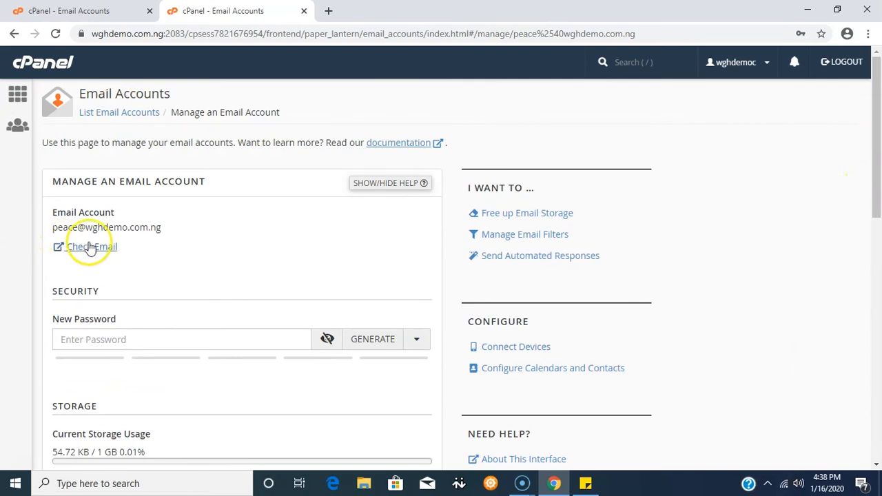
{"action": "left_click_drag", "start_coordinate": [875, 166], "coordinate": [875, 169]}
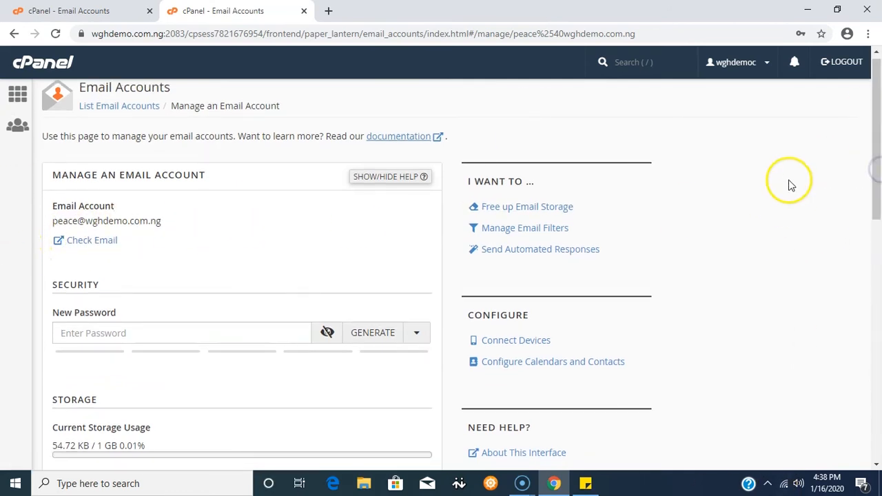
Delete the peace email account permanently from its management page.
{"action": "scroll", "coordinate": [791, 186], "scroll_direction": "down", "scroll_amount": 8}
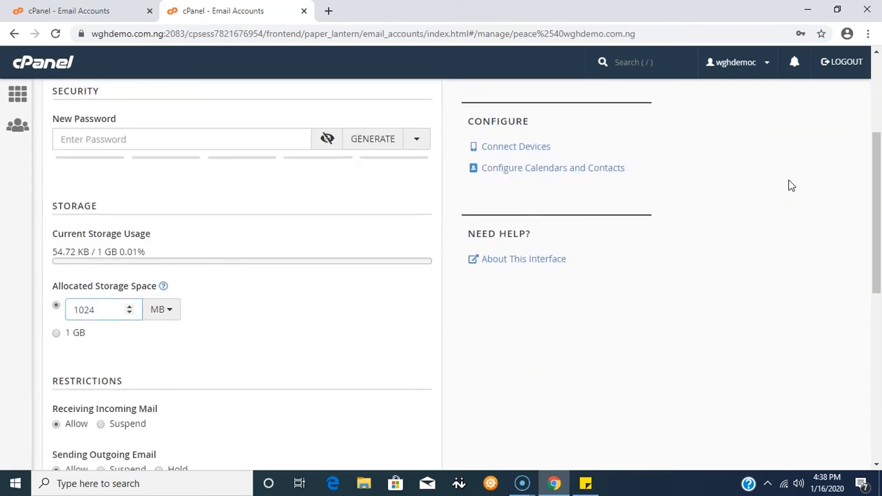
{"action": "scroll", "coordinate": [790, 186], "scroll_direction": "down", "scroll_amount": 2}
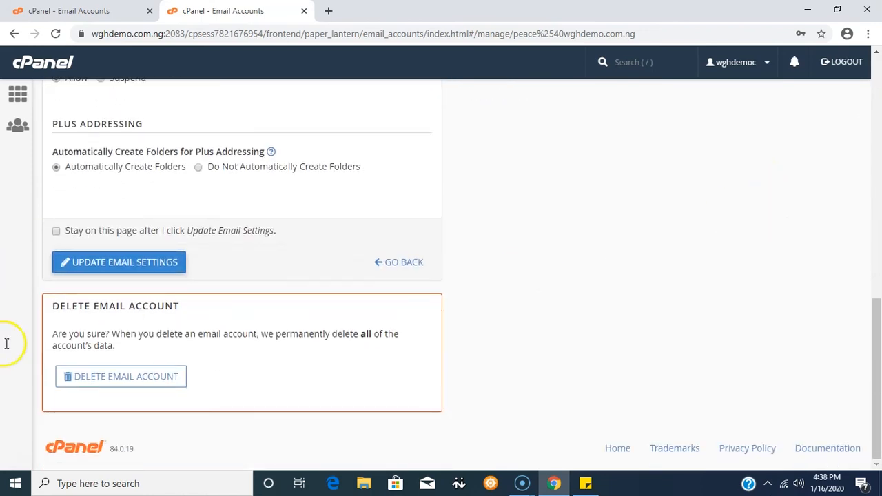
{"action": "left_click", "coordinate": [128, 380]}
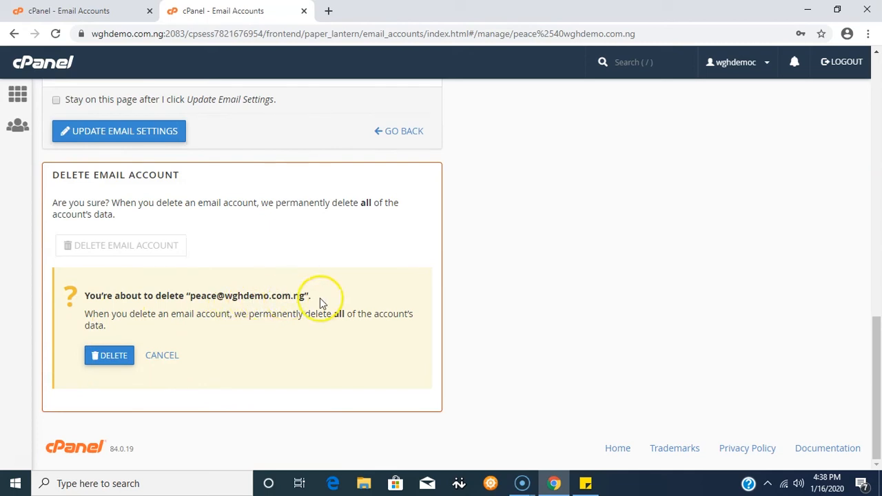
{"action": "left_click", "coordinate": [114, 359]}
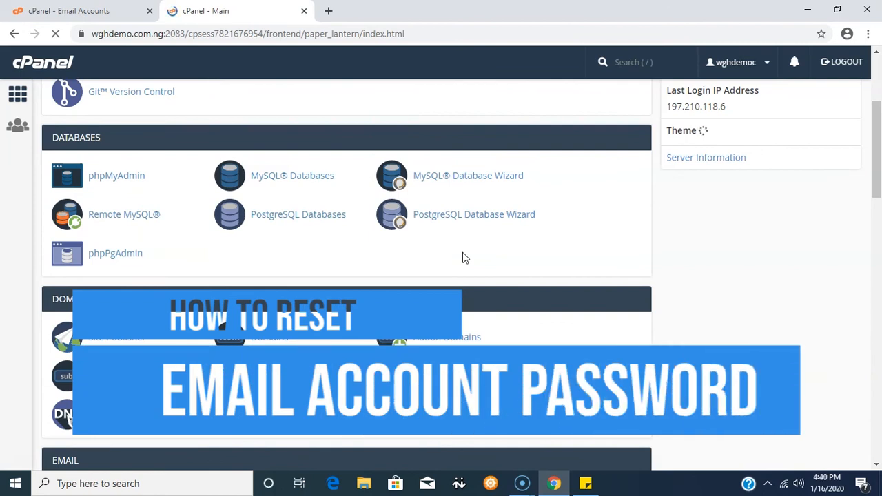
Return to the cPanel home and open Email Accounts by searching the functions for email.
{"action": "scroll", "coordinate": [517, 286], "scroll_direction": "up", "scroll_amount": 2}
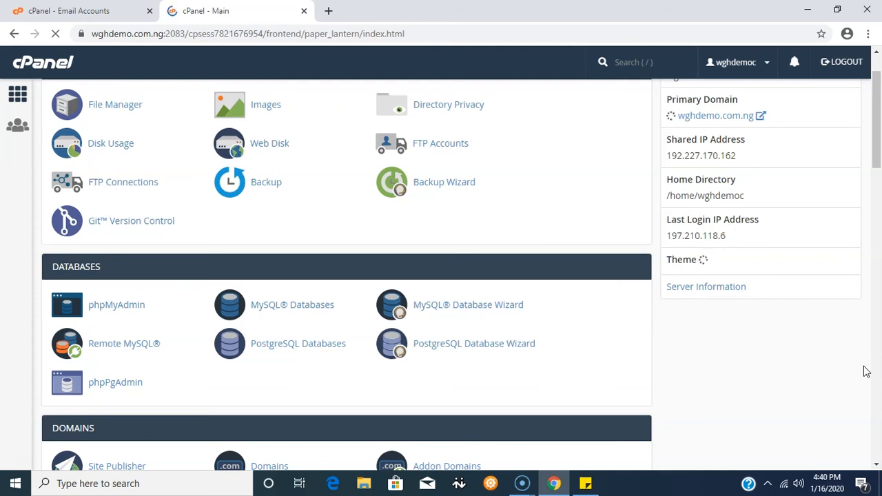
{"action": "scroll", "coordinate": [590, 228], "scroll_direction": "up", "scroll_amount": 1}
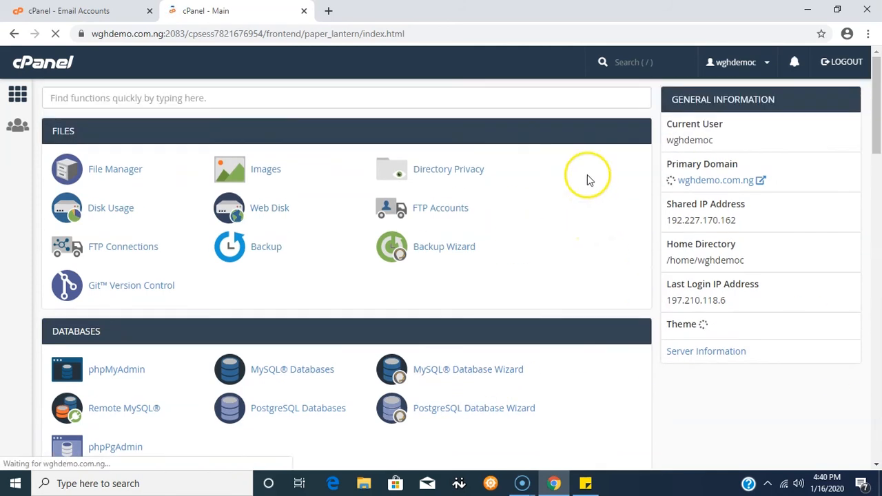
{"action": "left_click", "coordinate": [620, 60]}
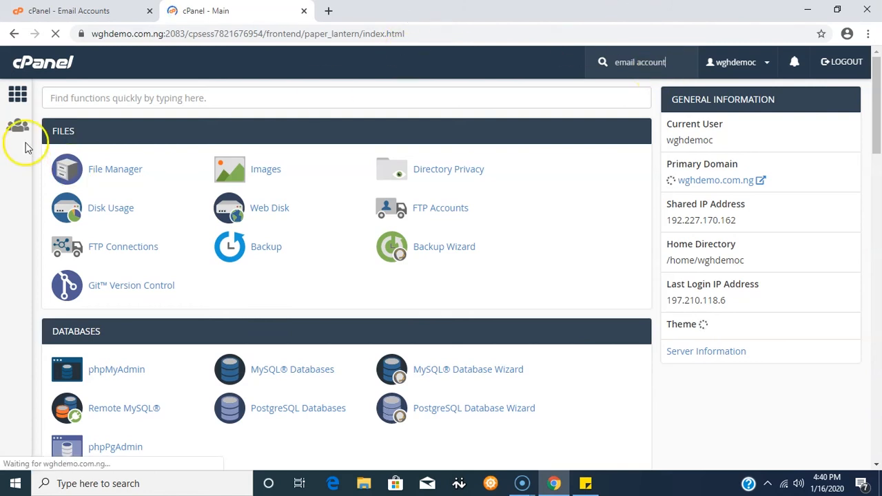
{"action": "left_click", "coordinate": [55, 100]}
{"action": "type", "text": "email"}
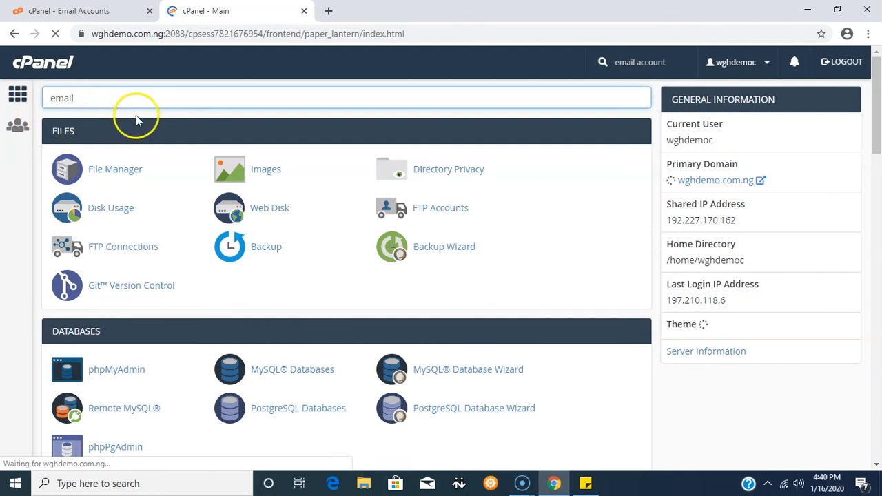
{"action": "scroll", "coordinate": [213, 232], "scroll_direction": "down", "scroll_amount": 8}
{"action": "left_click", "coordinate": [122, 177]}
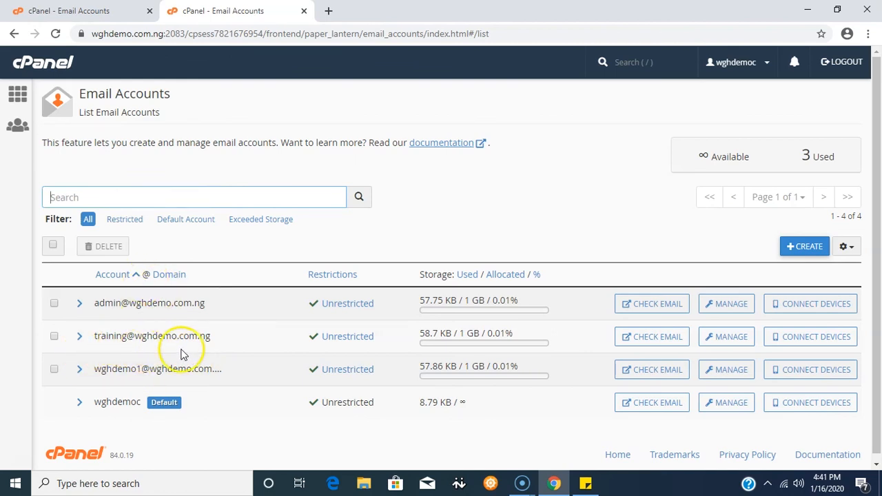
Open the training account's management page, generate a new password, and update its email settings.
{"action": "left_click", "coordinate": [724, 342]}
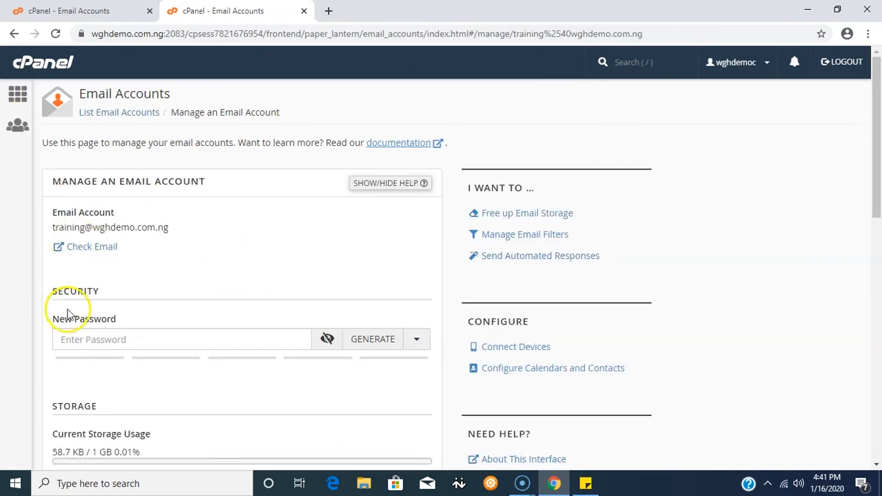
{"action": "scroll", "coordinate": [175, 234], "scroll_direction": "down", "scroll_amount": 2}
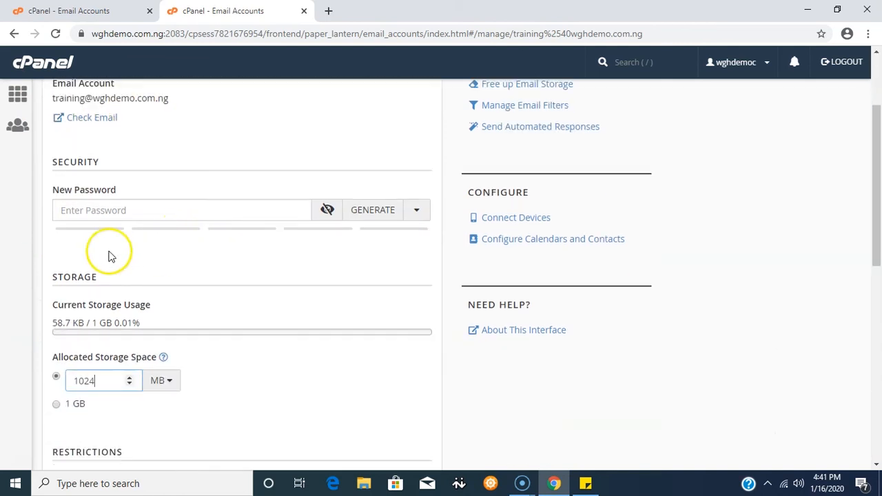
{"action": "left_click", "coordinate": [64, 211]}
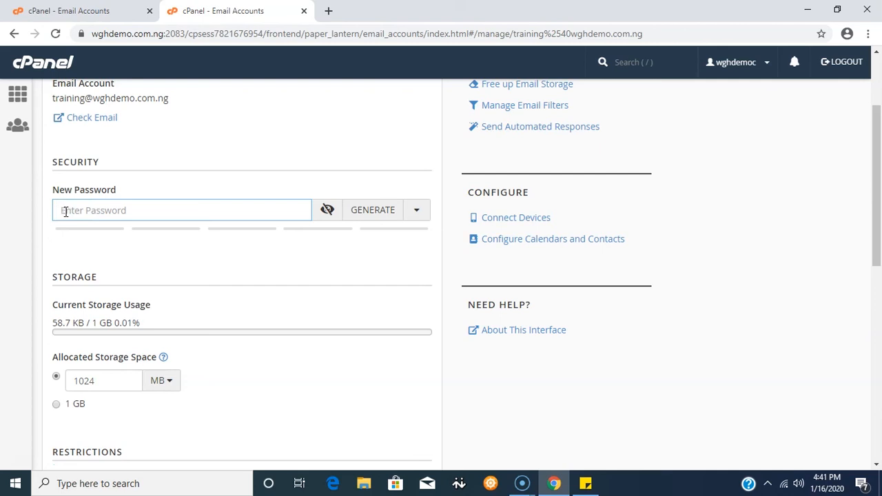
{"action": "left_click", "coordinate": [365, 213]}
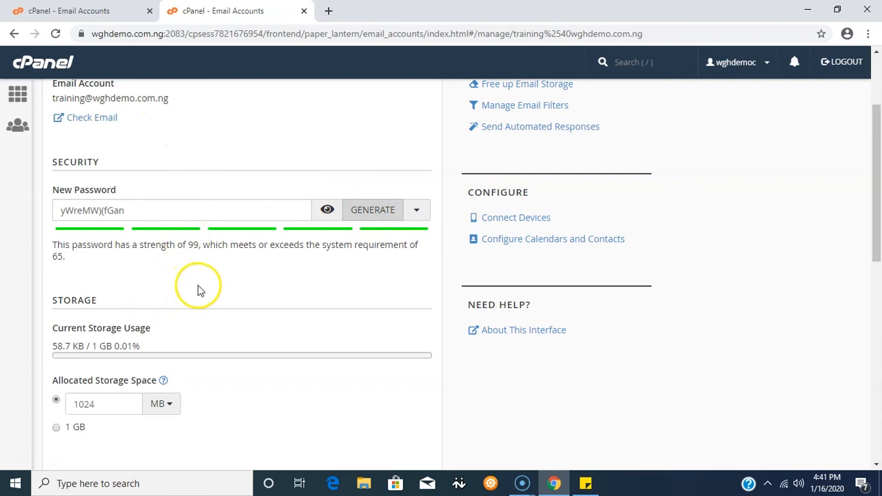
{"action": "scroll", "coordinate": [196, 281], "scroll_direction": "down", "scroll_amount": 3}
{"action": "scroll", "coordinate": [228, 207], "scroll_direction": "down", "scroll_amount": 5}
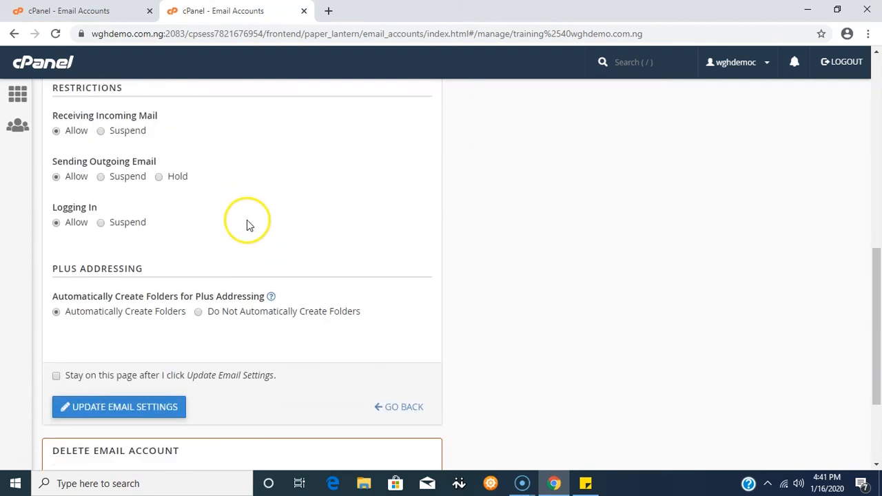
{"action": "scroll", "coordinate": [252, 232], "scroll_direction": "down", "scroll_amount": 1}
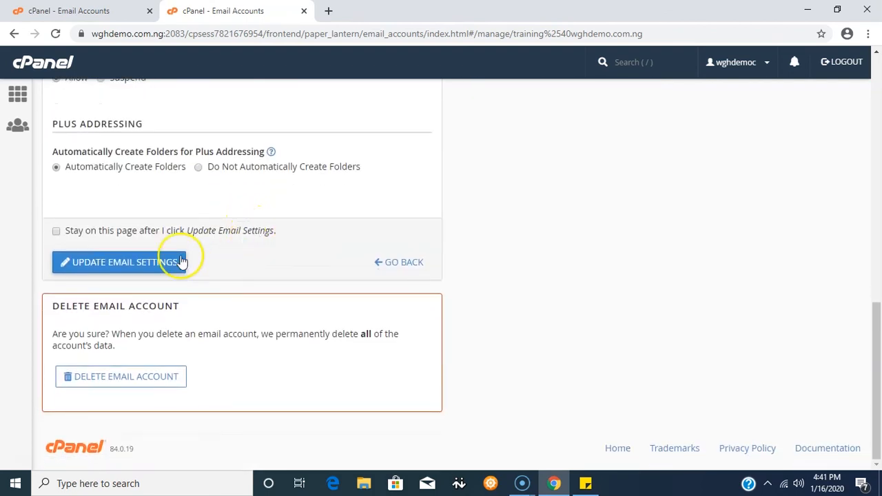
{"action": "left_click", "coordinate": [131, 268]}
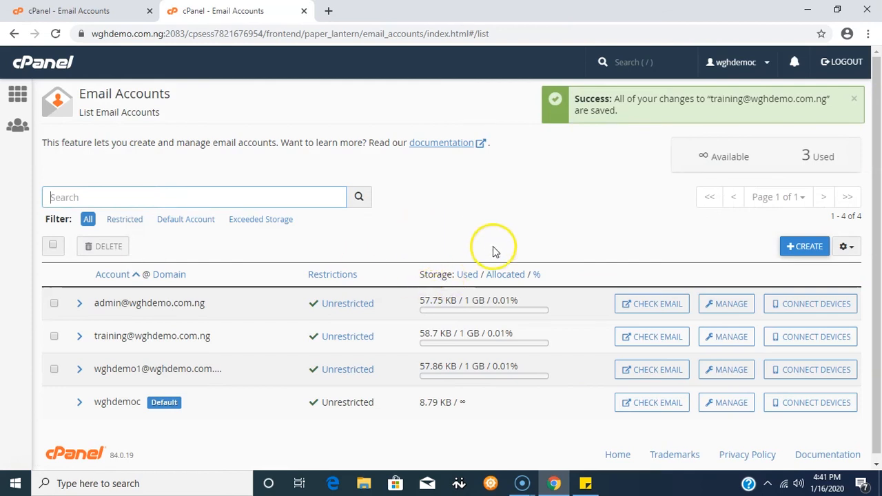
Reopen the training account's management page and review its password and storage settings.
{"action": "left_click", "coordinate": [721, 339]}
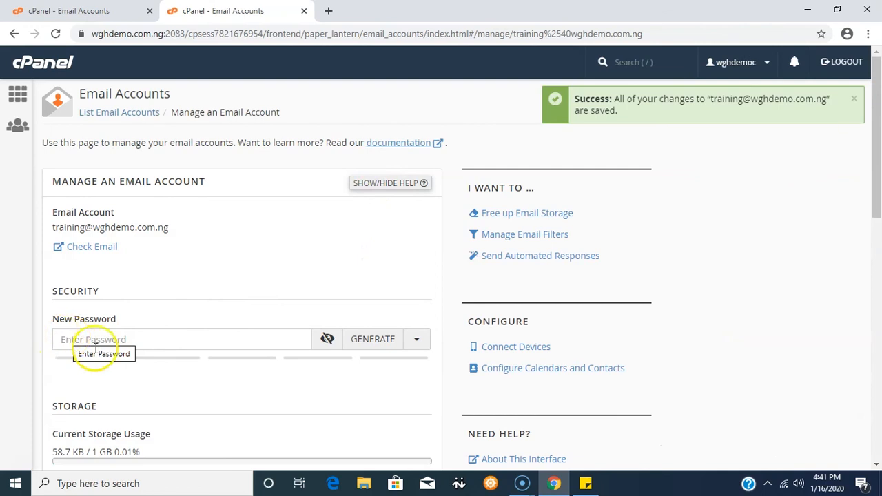
{"action": "scroll", "coordinate": [269, 268], "scroll_direction": "down", "scroll_amount": 2}
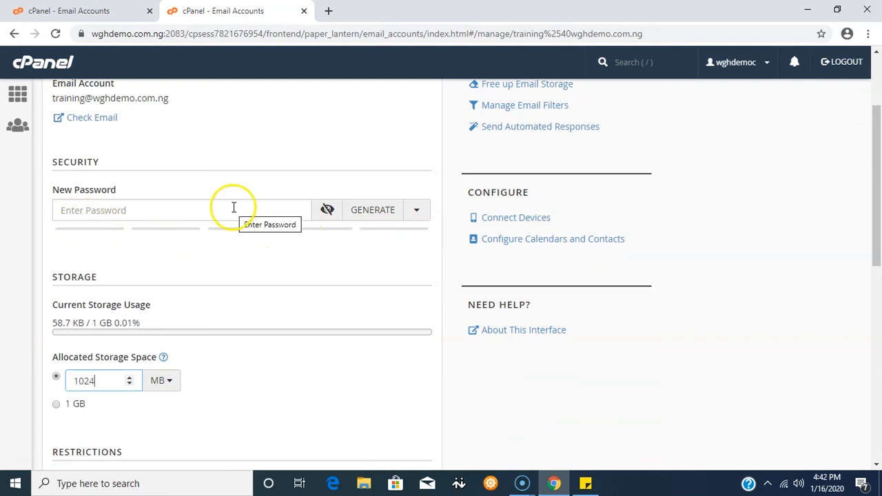
{"action": "scroll", "coordinate": [232, 206], "scroll_direction": "down", "scroll_amount": 10}
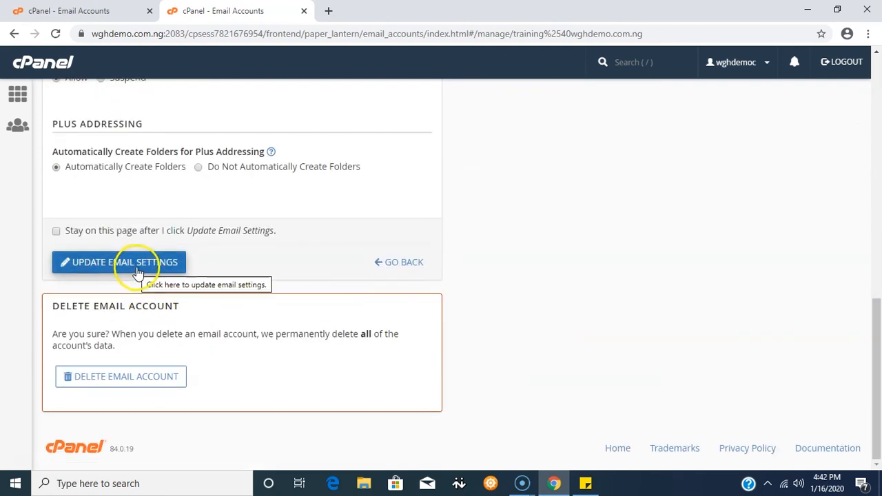
Go back to the cPanel home and reopen the Email Accounts list.
{"action": "left_click", "coordinate": [18, 94]}
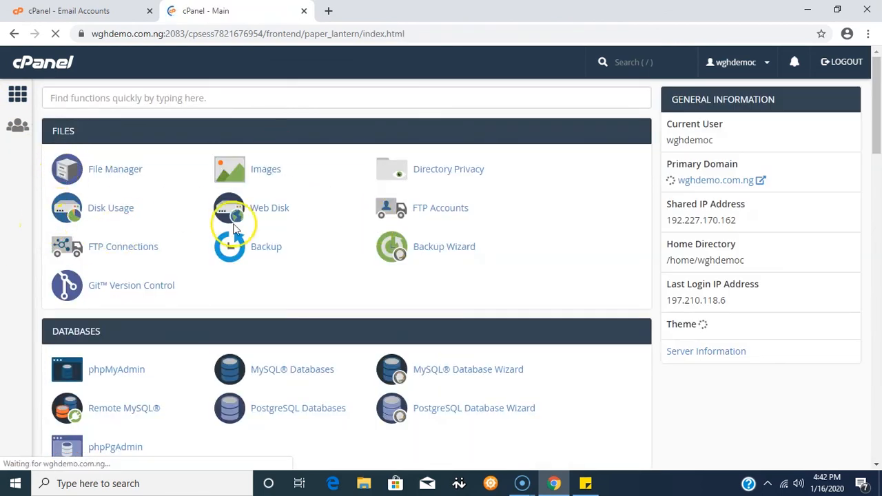
{"action": "scroll", "coordinate": [224, 275], "scroll_direction": "down", "scroll_amount": 5}
{"action": "left_click", "coordinate": [119, 376]}
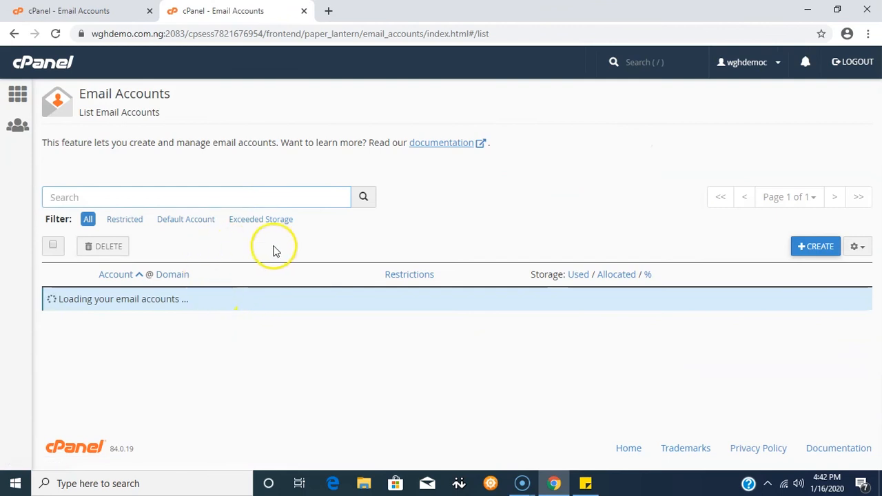
{"action": "scroll", "coordinate": [303, 256], "scroll_direction": "down", "scroll_amount": 1}
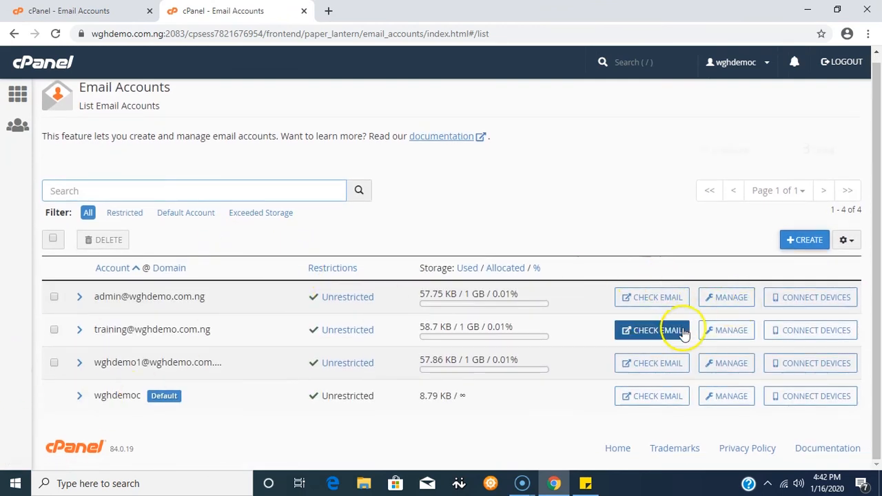